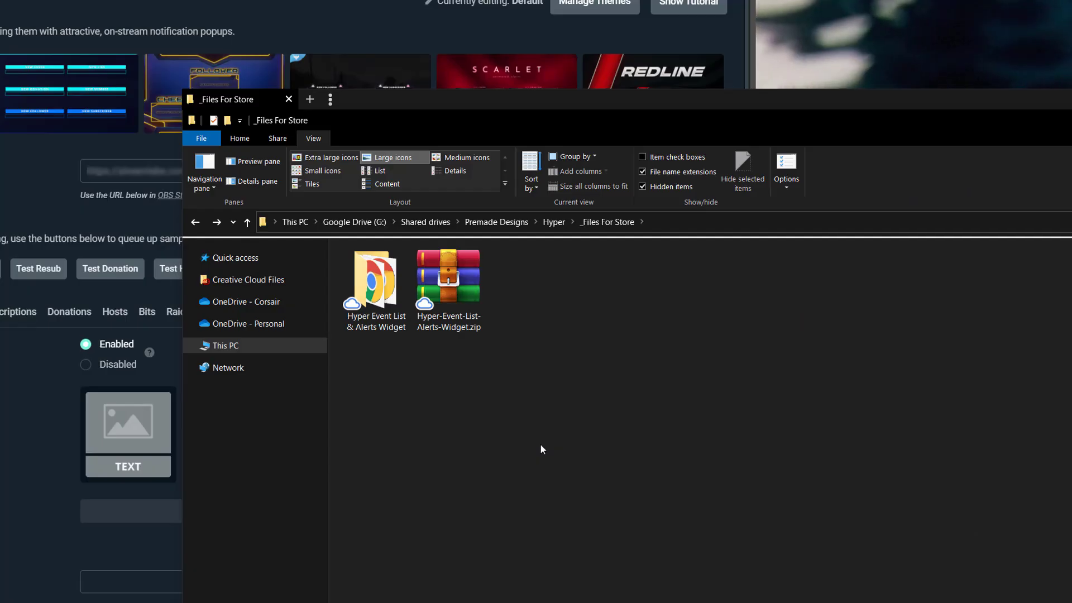
Browse to Hyper Event List & Alerts Widget > One-Click Setups > Streamlabs in File Explorer.
{"action": "double_click", "coordinate": [390, 296]}
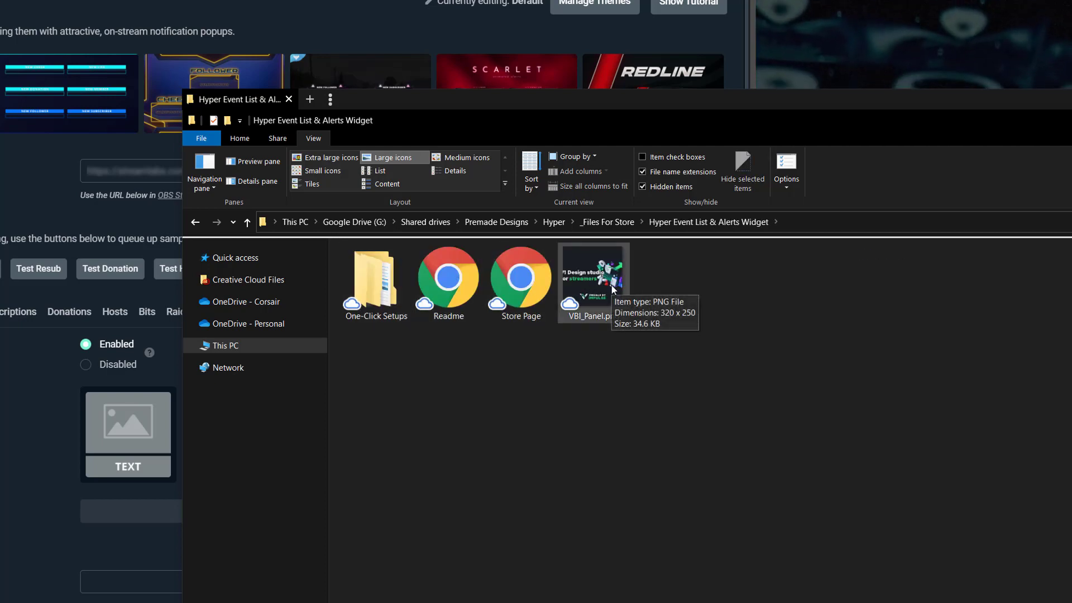
{"action": "double_click", "coordinate": [382, 279]}
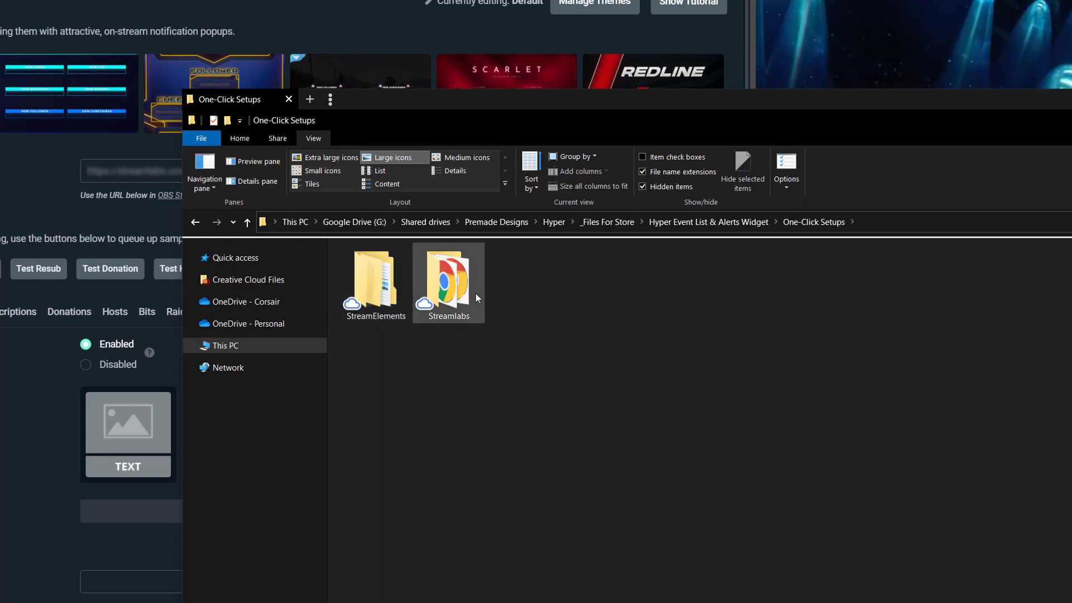
{"action": "double_click", "coordinate": [461, 283]}
{"action": "left_click", "coordinate": [196, 222]}
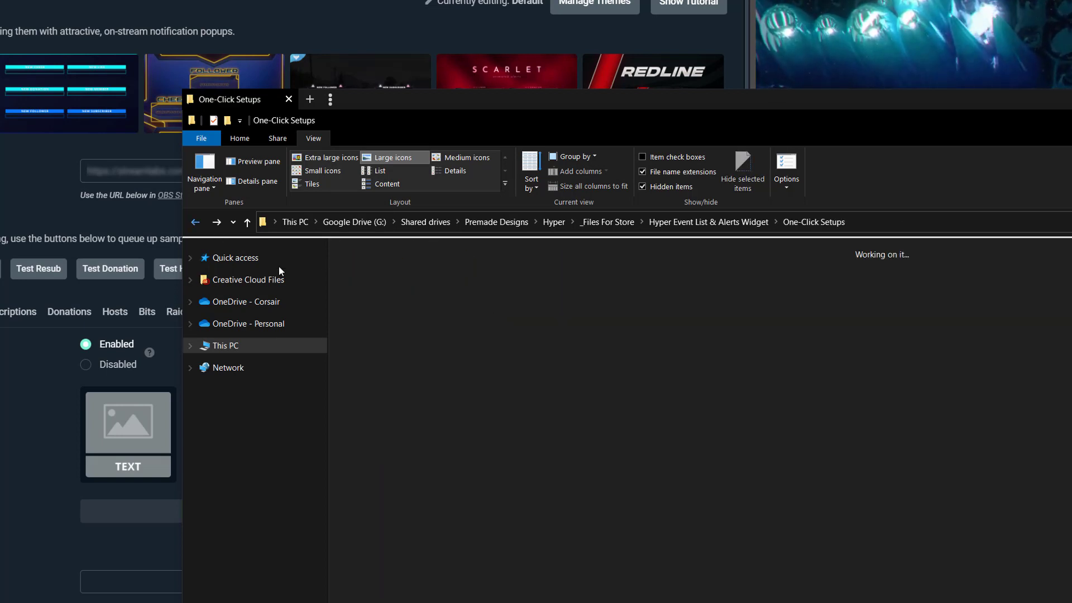
{"action": "double_click", "coordinate": [356, 287]}
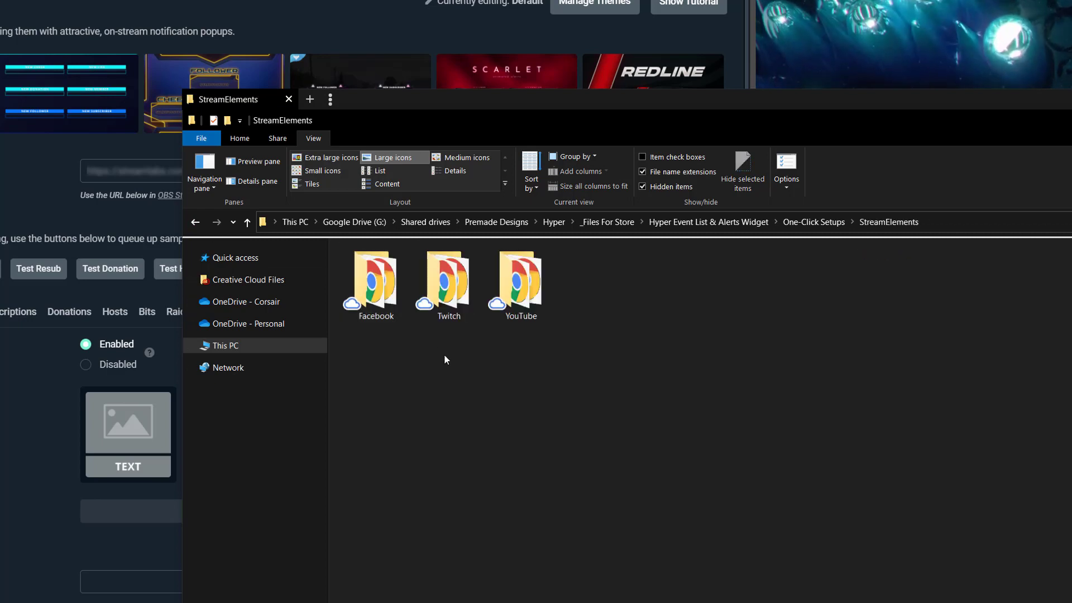
{"action": "left_click", "coordinate": [196, 222]}
{"action": "double_click", "coordinate": [434, 263]}
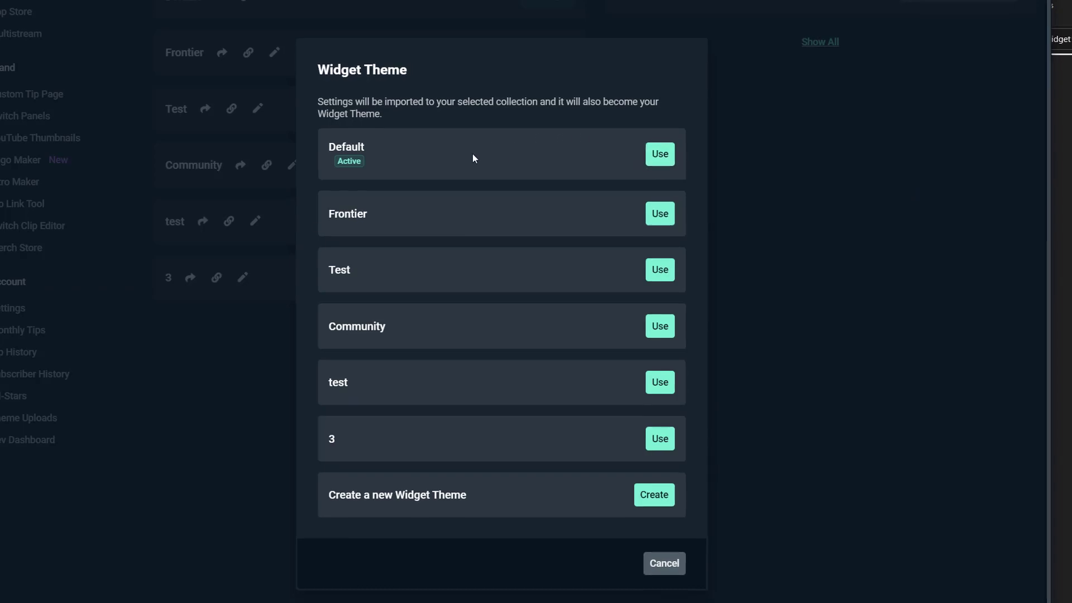
Apply the one-click alerts setup to the Default widget theme.
{"action": "left_click", "coordinate": [664, 161]}
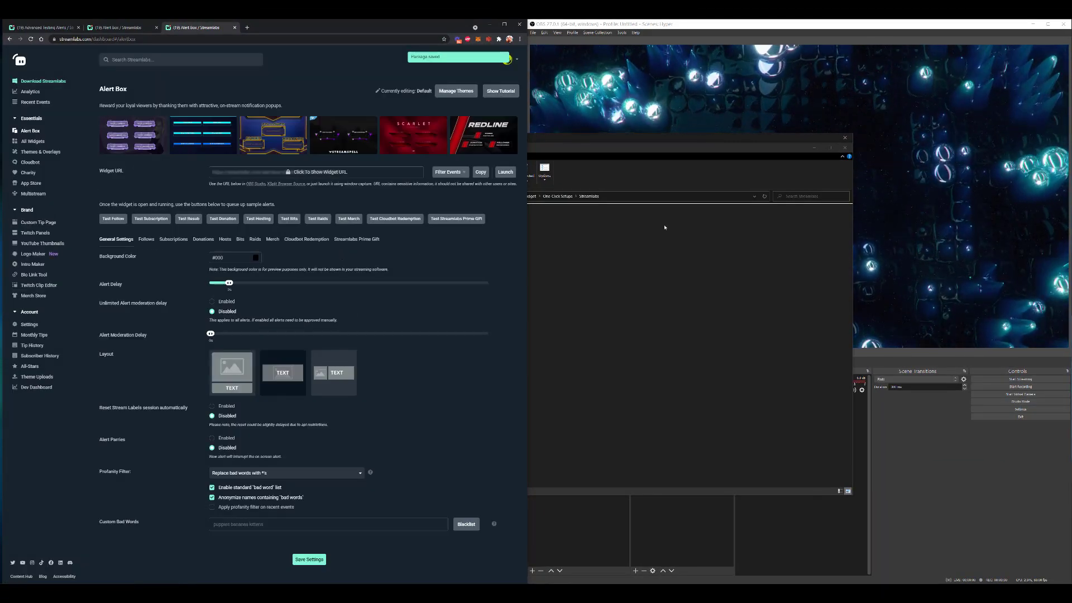
{"action": "left_click", "coordinate": [696, 62]}
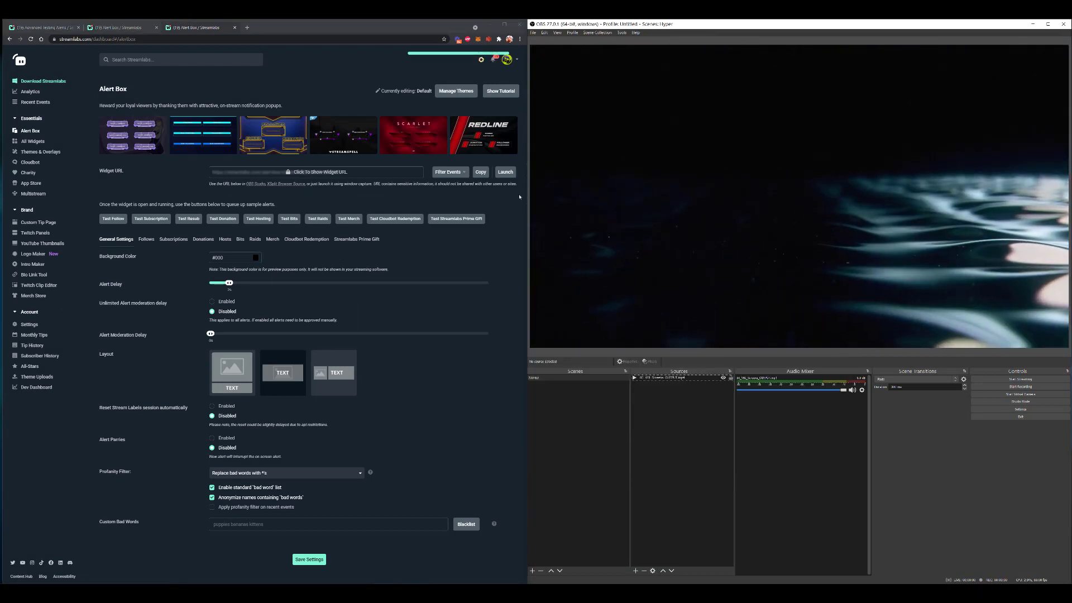
{"action": "left_click", "coordinate": [324, 21]}
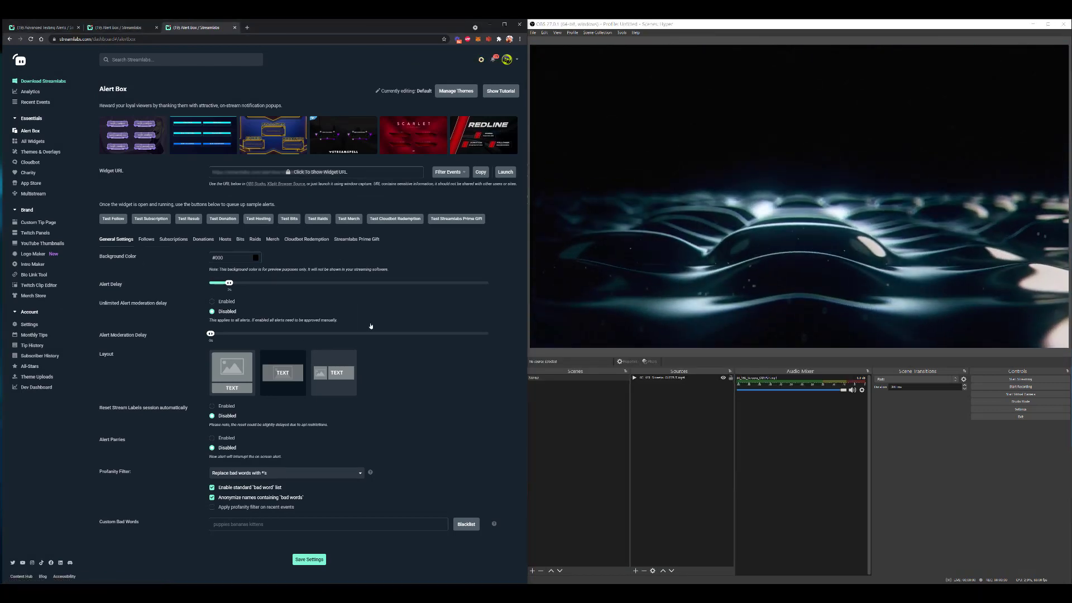
{"action": "left_click", "coordinate": [631, 248]}
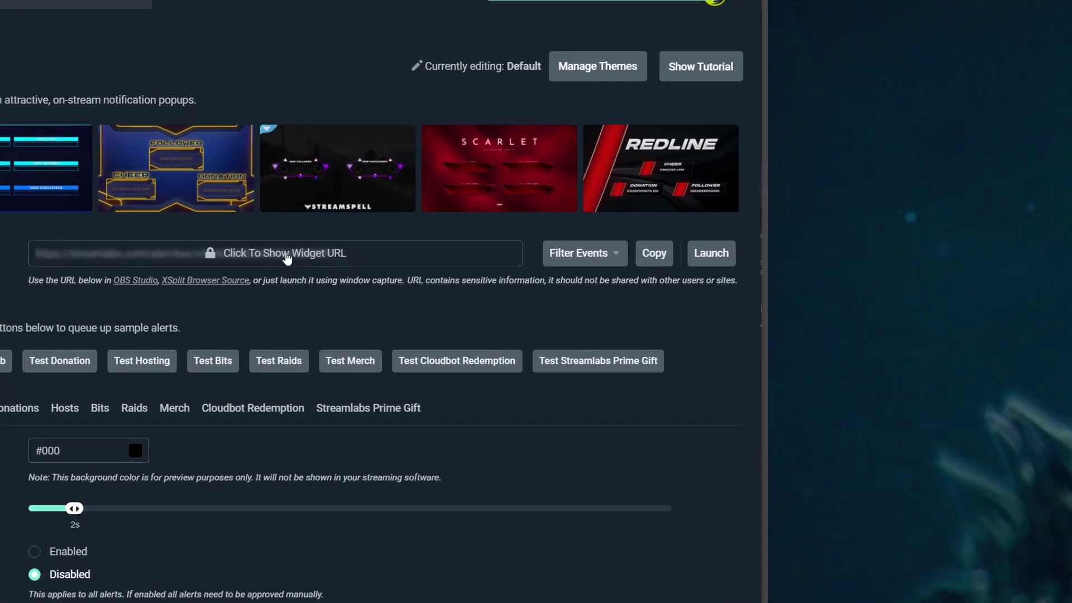
{"action": "left_click", "coordinate": [621, 70]}
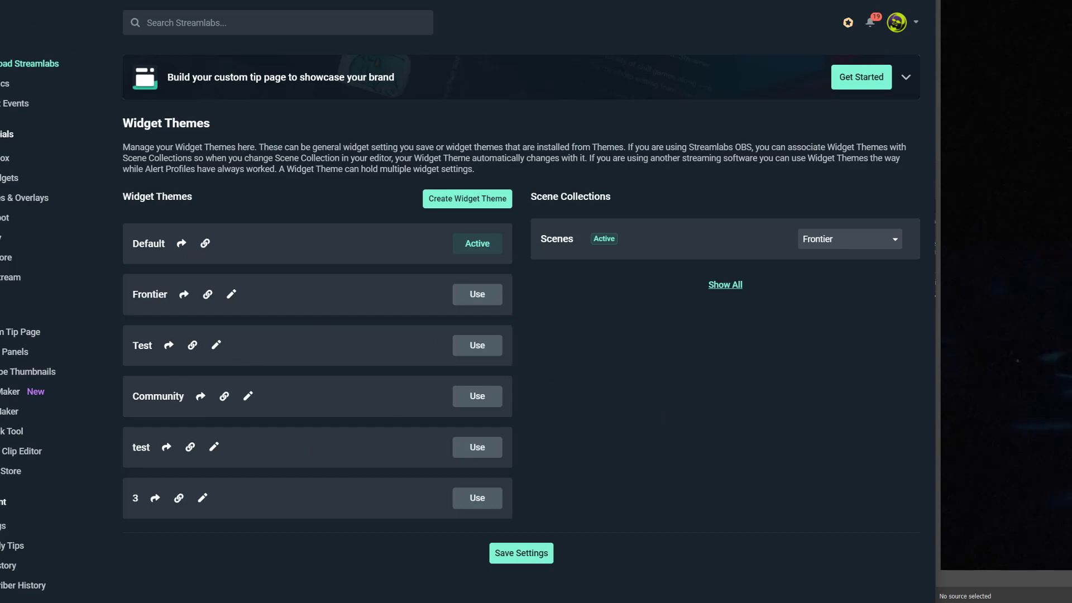
{"action": "key", "text": "alt+Left"}
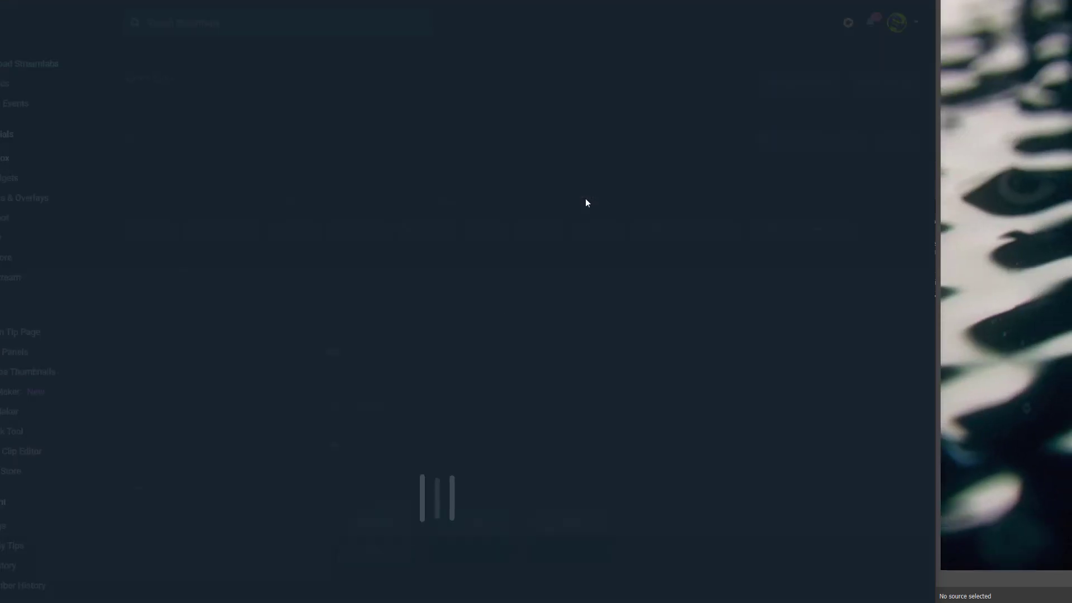
Copy the alert box widget URL and create an OBS browser source named Hyper Alerts.
{"action": "left_click", "coordinate": [852, 241]}
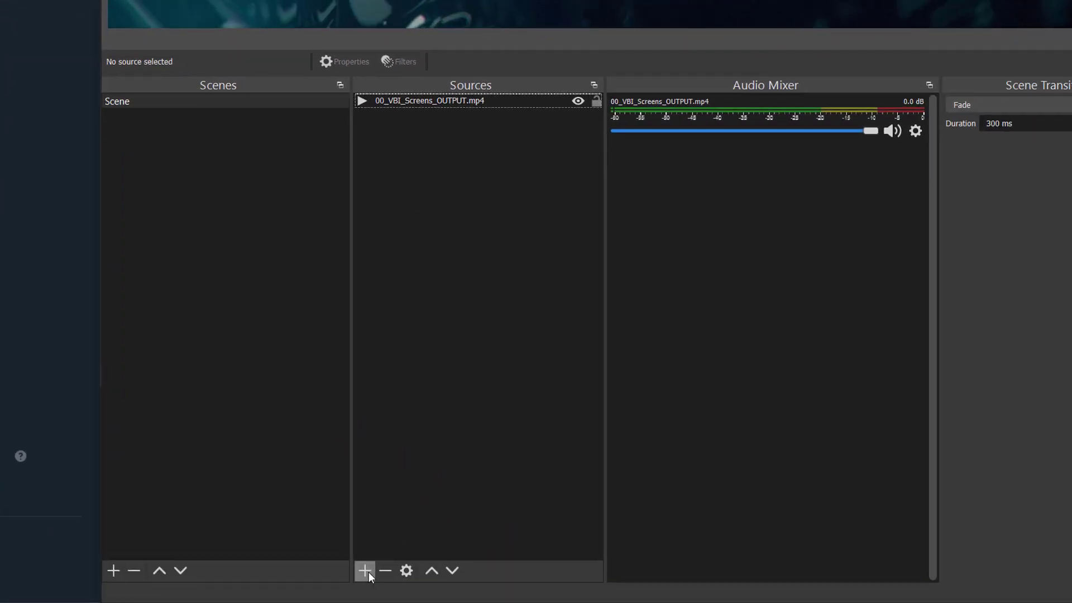
{"action": "left_click", "coordinate": [365, 571]}
{"action": "left_click", "coordinate": [411, 339]}
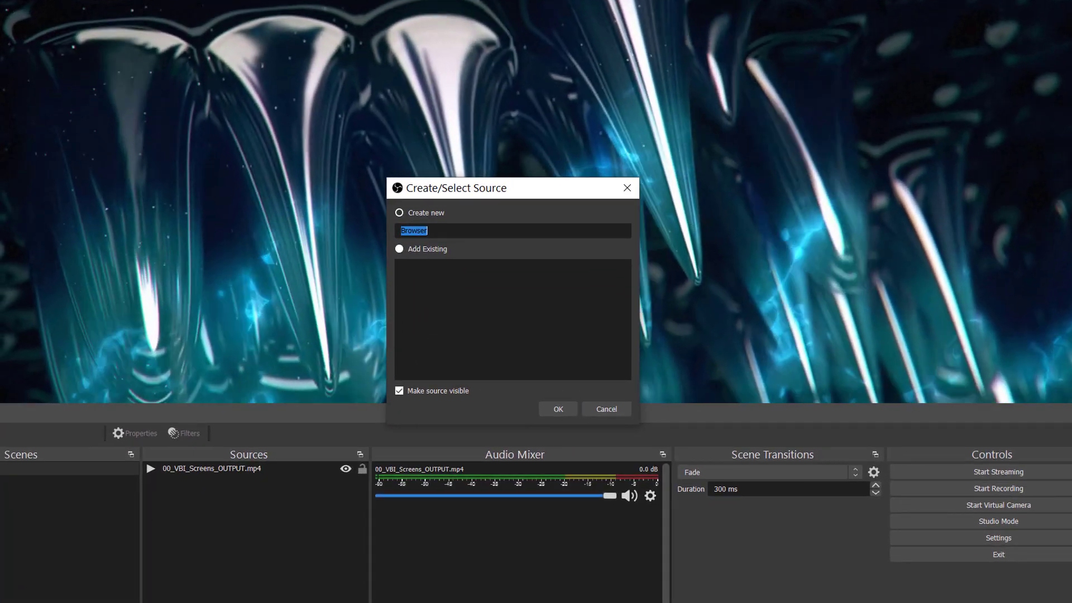
{"action": "type", "text": "Hyp"}
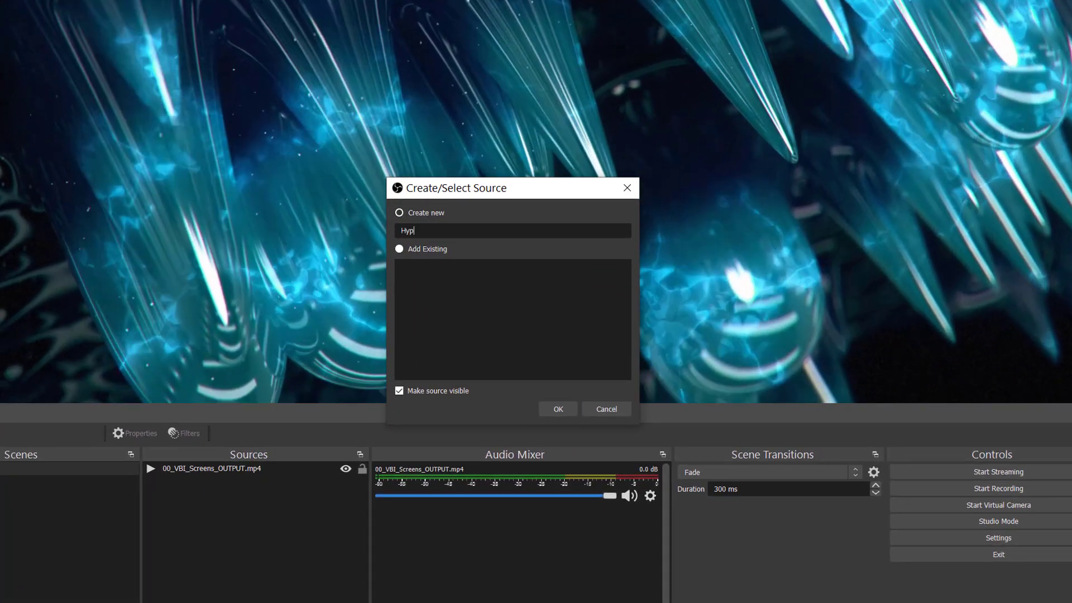
{"action": "type", "text": "er Alerts"}
{"action": "key", "text": "Return"}
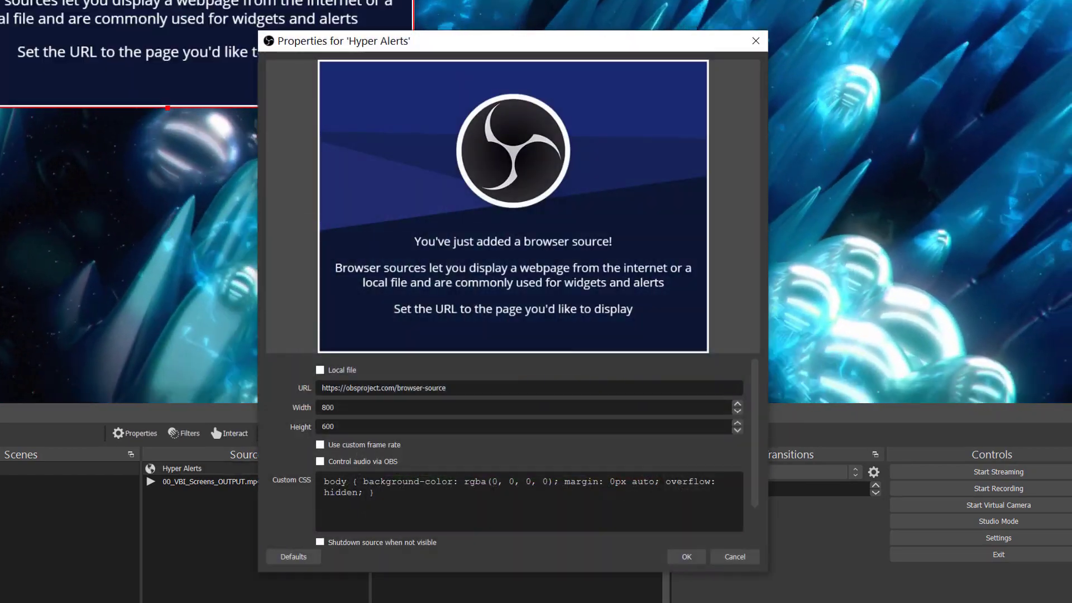
Paste the widget URL into the source and set its size to 1920×1080.
{"action": "triple_click", "coordinate": [437, 388]}
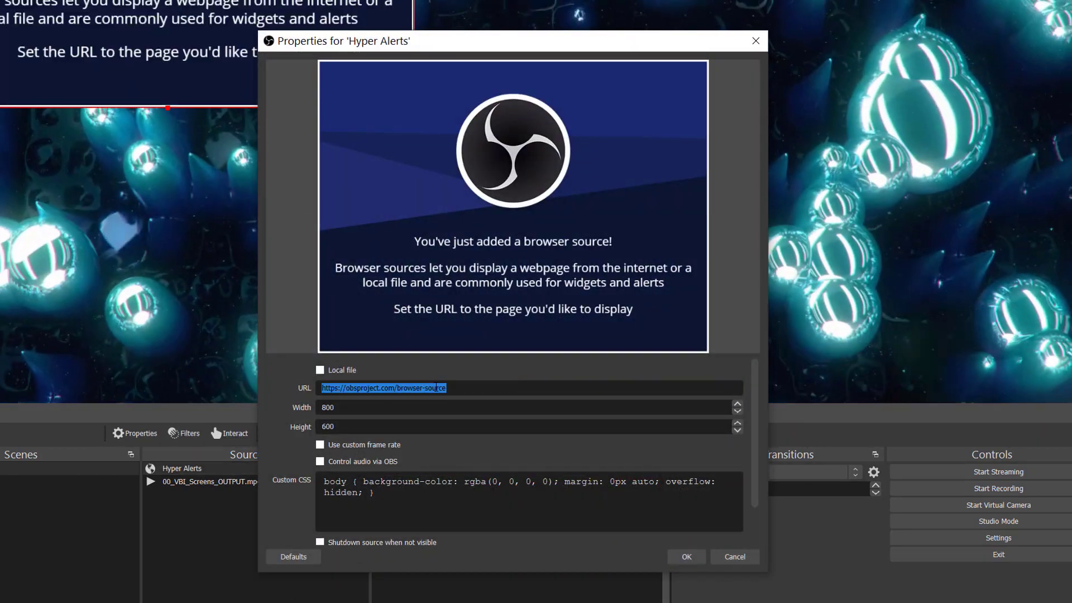
{"action": "key", "text": "ctrl+v"}
{"action": "double_click", "coordinate": [358, 408]}
{"action": "type", "text": "1"}
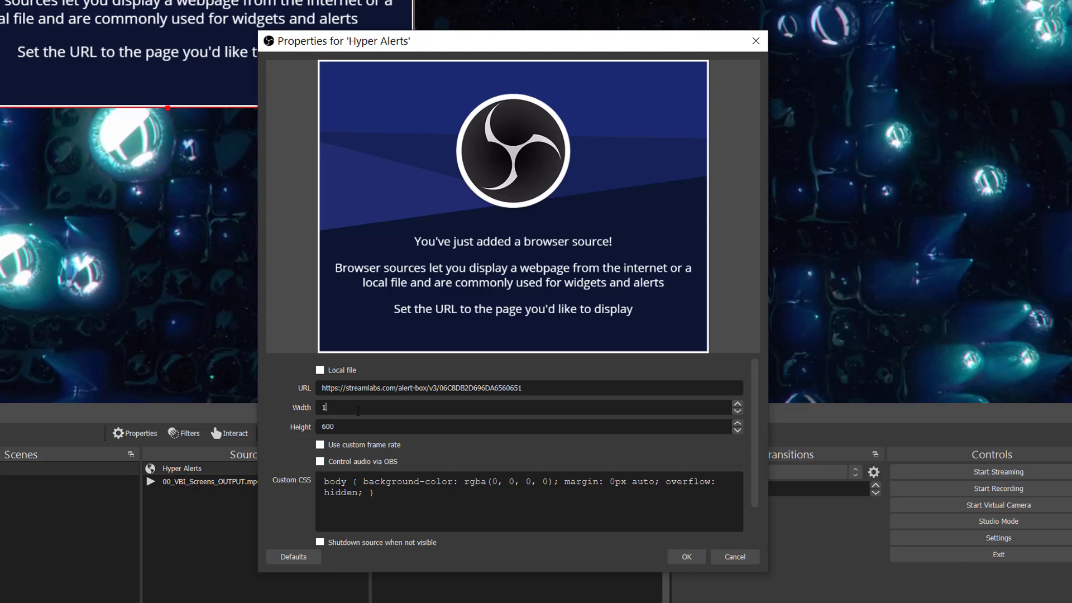
{"action": "type", "text": "920"}
{"action": "key", "text": "Tab"}
{"action": "type", "text": "10"}
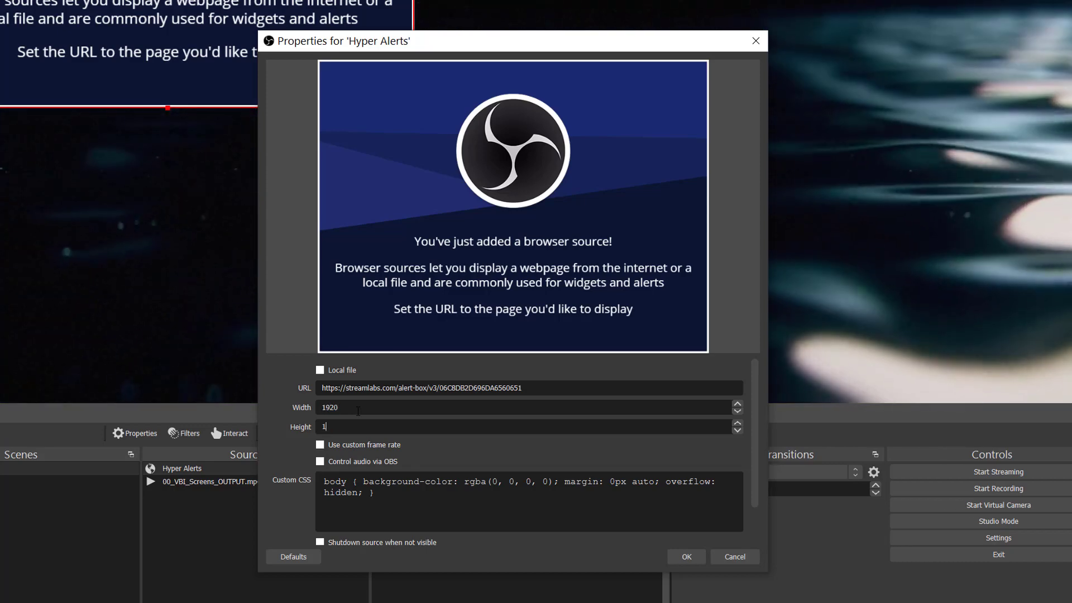
{"action": "type", "text": "80"}
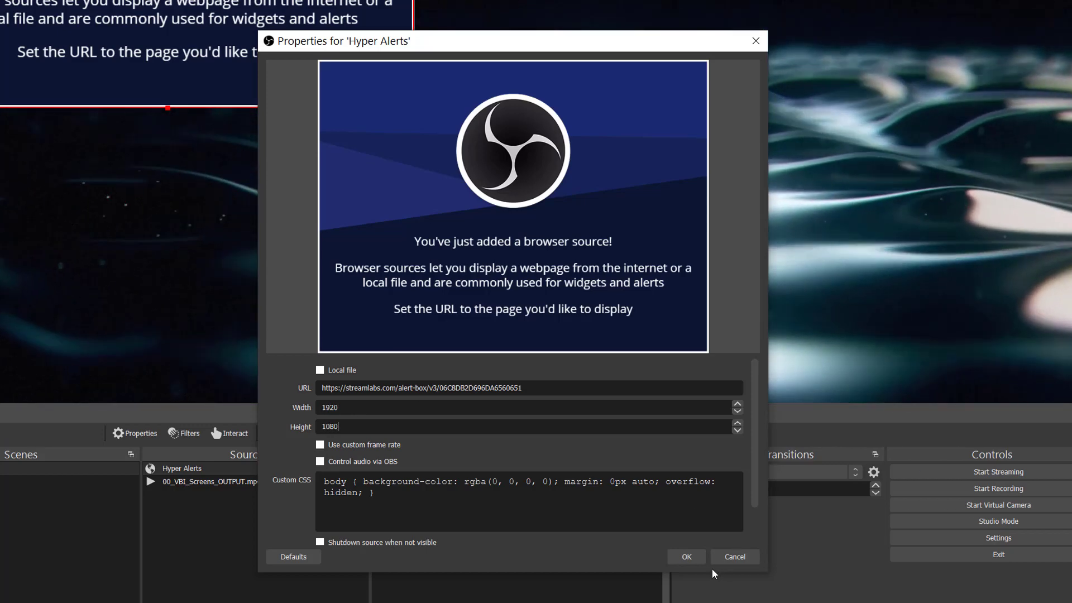
{"action": "left_click", "coordinate": [690, 562]}
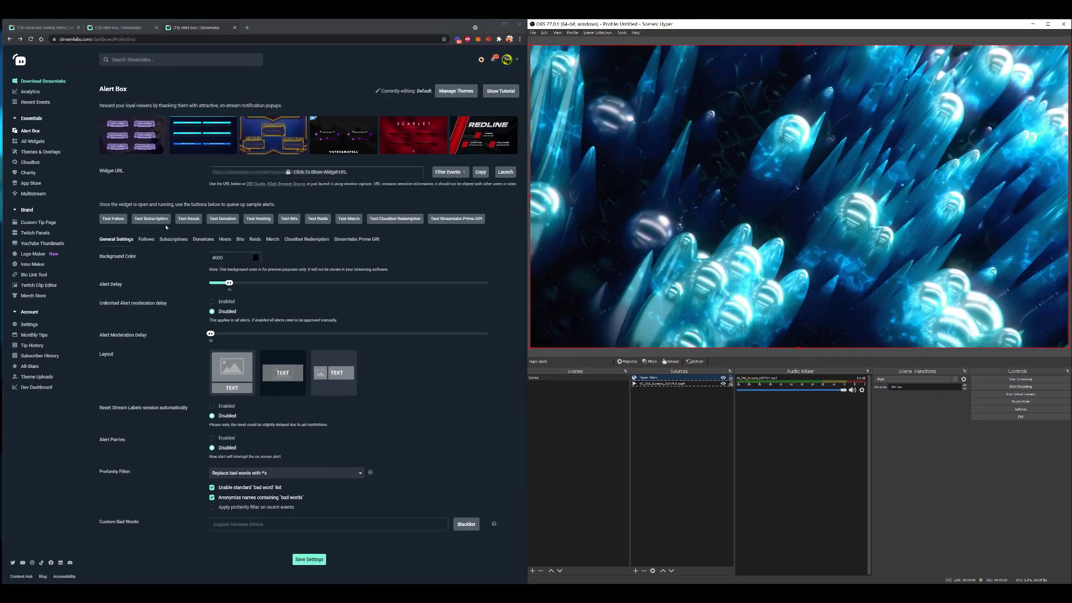
Fire test follow, subscription and resub alerts and watch them in the OBS preview.
{"action": "left_click", "coordinate": [113, 219]}
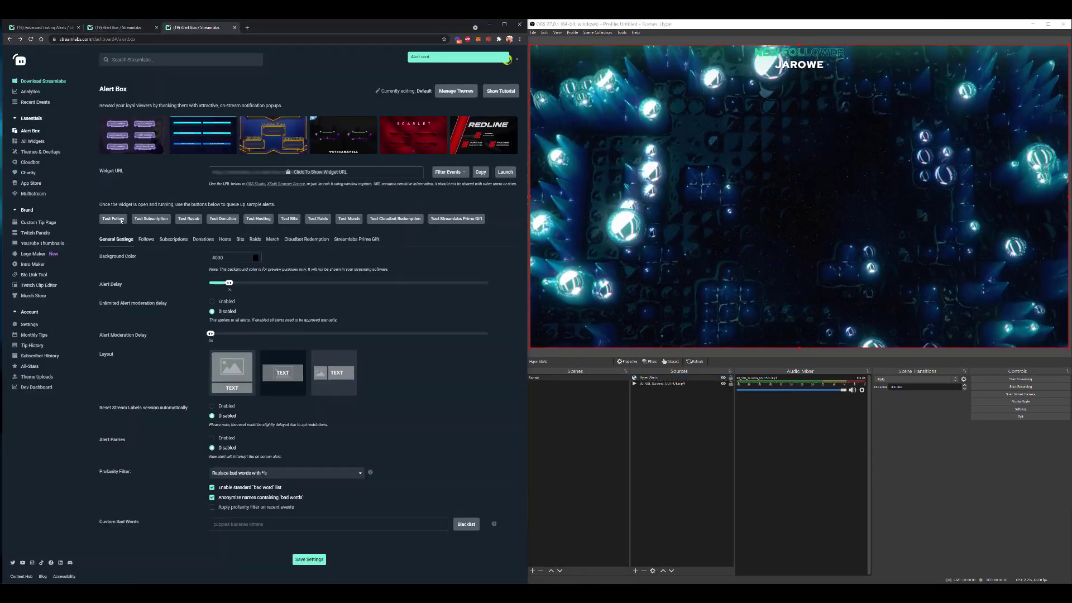
{"action": "left_click", "coordinate": [159, 221]}
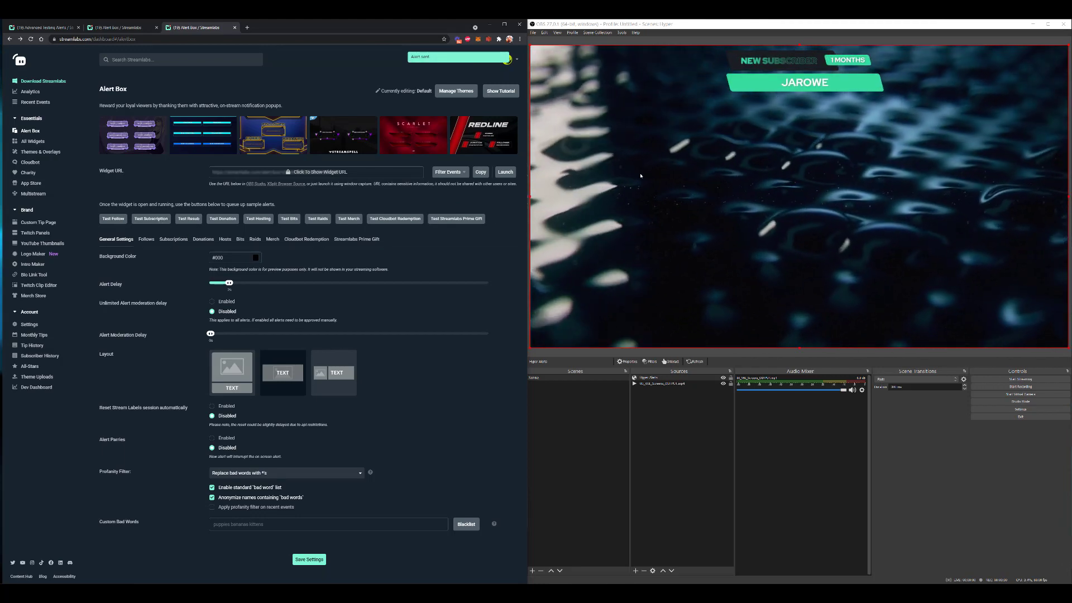
{"action": "left_click", "coordinate": [194, 219]}
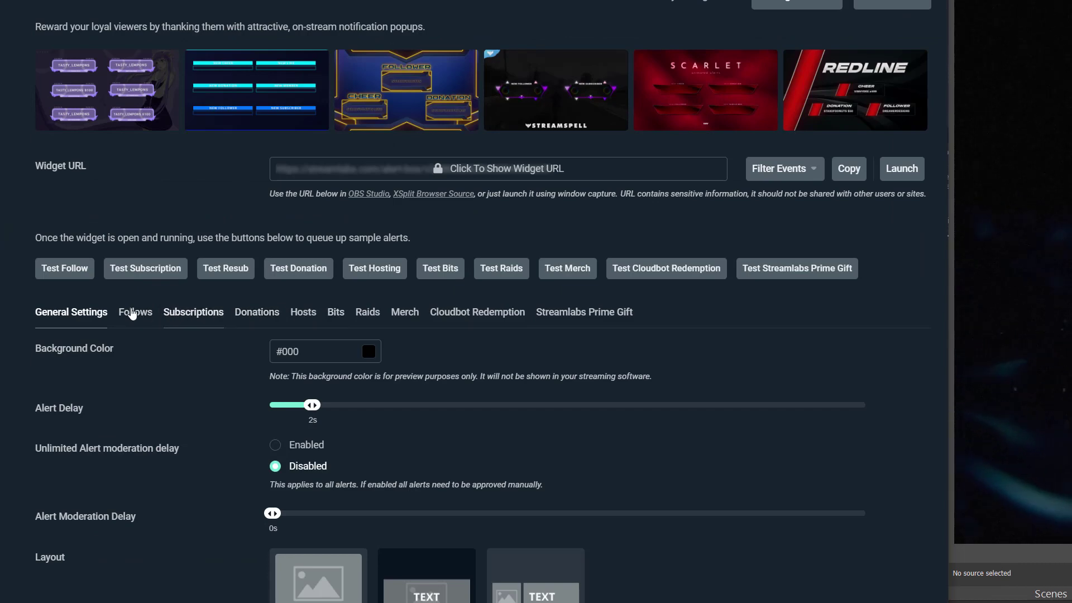
Open the subscription alert's custom fields.
{"action": "left_click", "coordinate": [193, 314]}
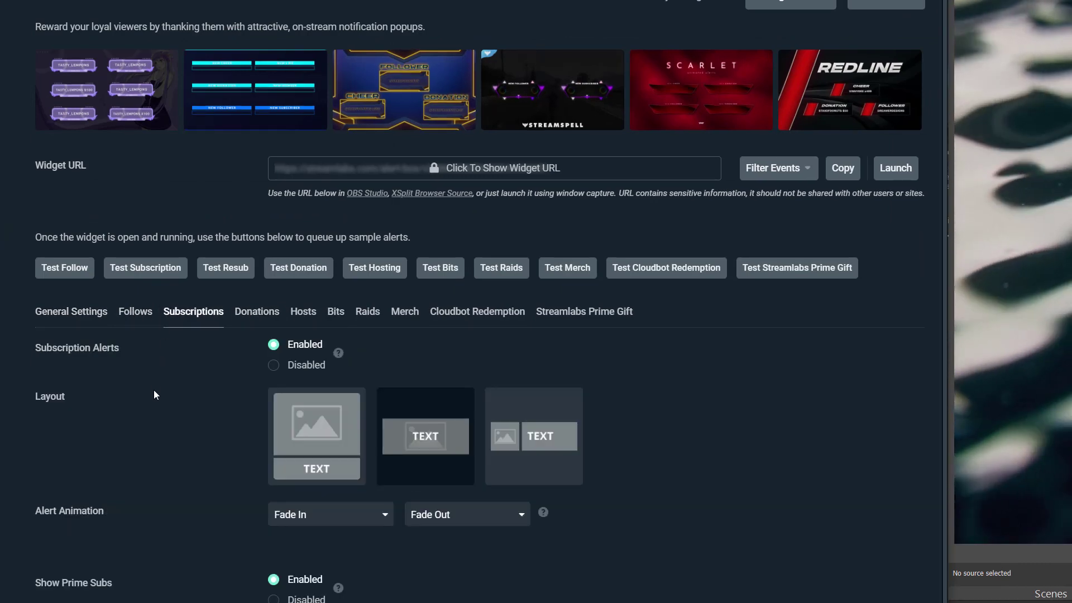
{"action": "scroll", "coordinate": [153, 390], "scroll_direction": "down", "scroll_amount": 10}
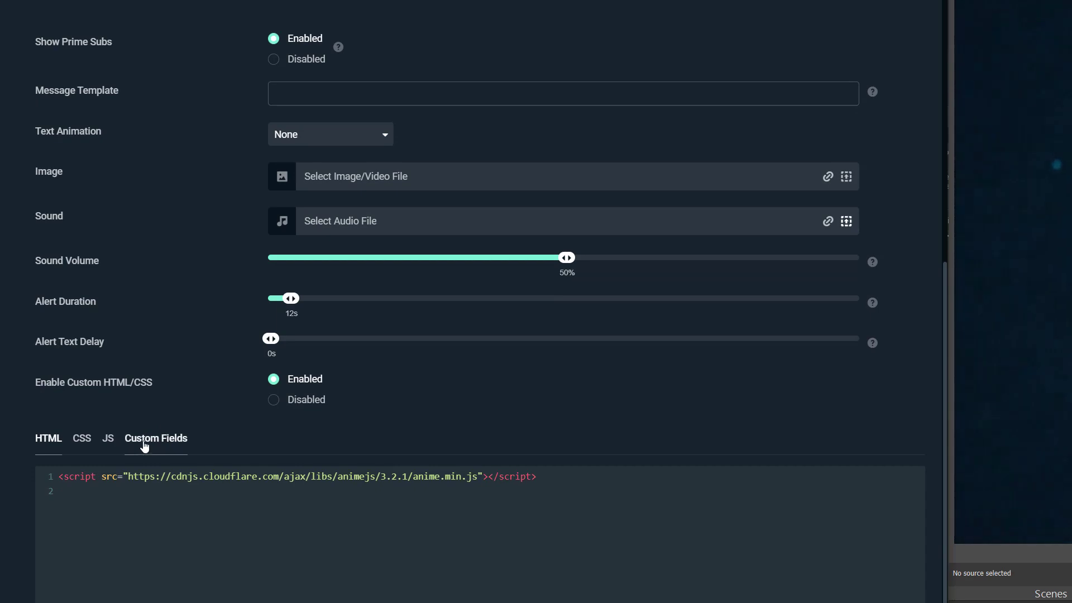
{"action": "left_click", "coordinate": [144, 445]}
{"action": "scroll", "coordinate": [186, 426], "scroll_direction": "down", "scroll_amount": 8}
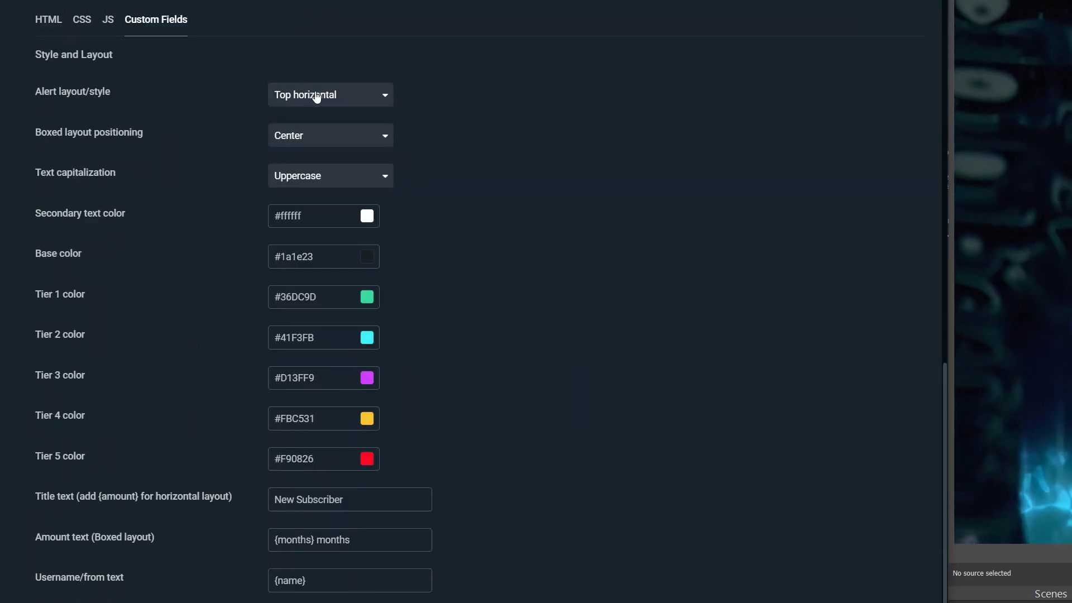
Review layout, boxed positioning and capitalization options, keeping Top horizontal, Center and Uppercase.
{"action": "left_click", "coordinate": [324, 96]}
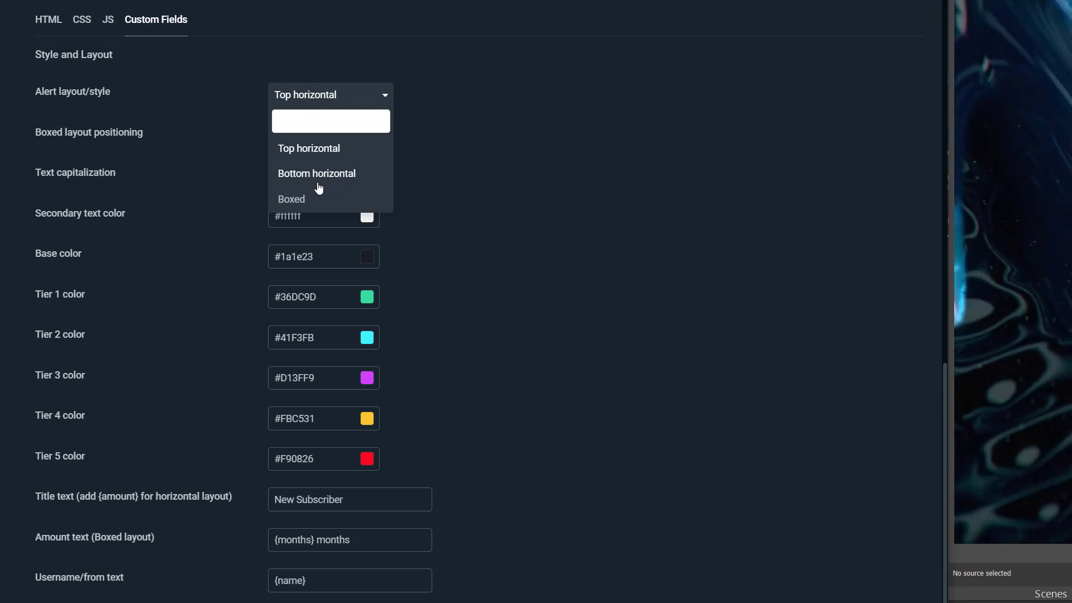
{"action": "left_click", "coordinate": [458, 173]}
{"action": "left_click", "coordinate": [333, 138]}
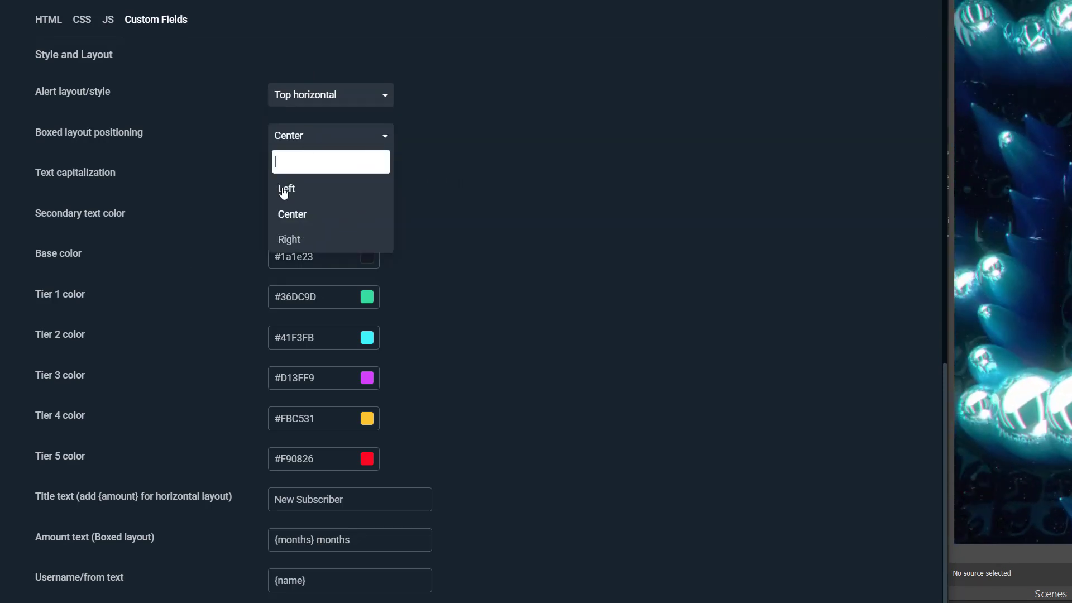
{"action": "left_click", "coordinate": [482, 196]}
{"action": "left_click", "coordinate": [329, 183]}
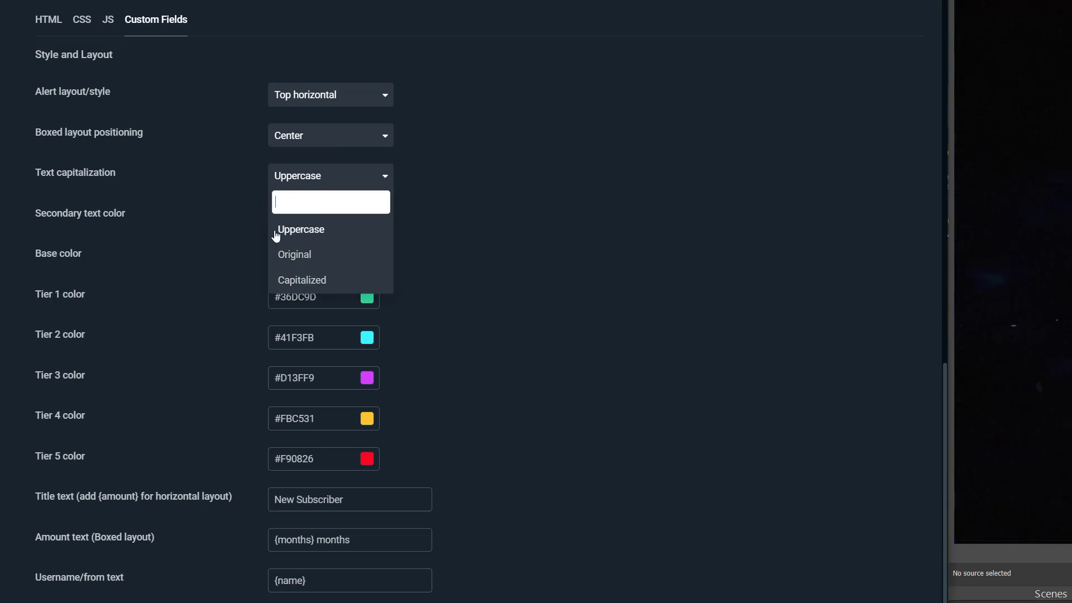
{"action": "left_click", "coordinate": [431, 201]}
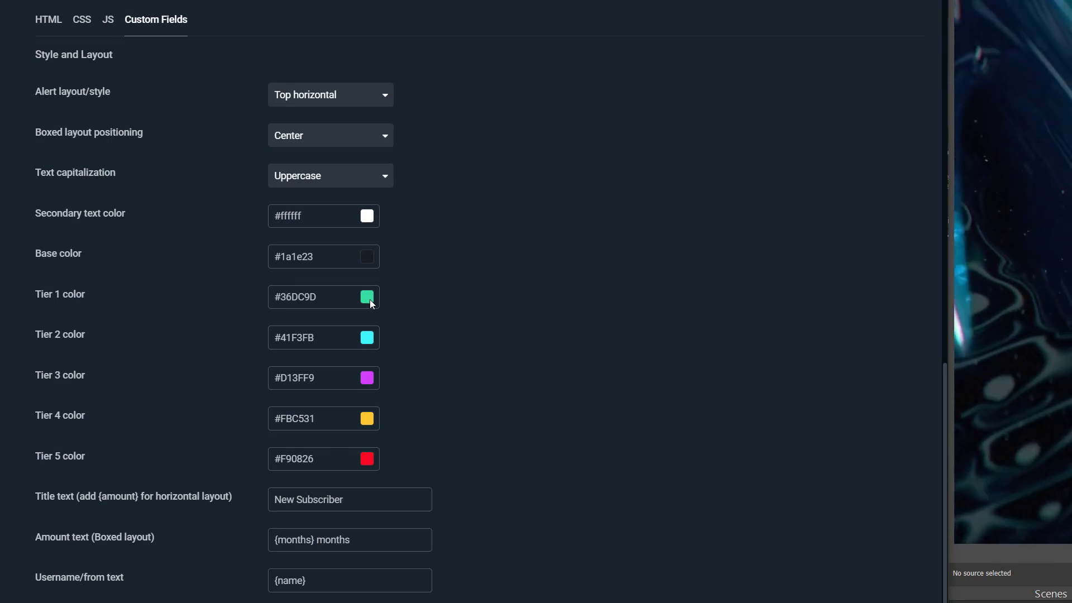
Scroll through the remaining custom fields, then go to the Advanced Testing Alerts page.
{"action": "scroll", "coordinate": [370, 299], "scroll_direction": "down", "scroll_amount": 5}
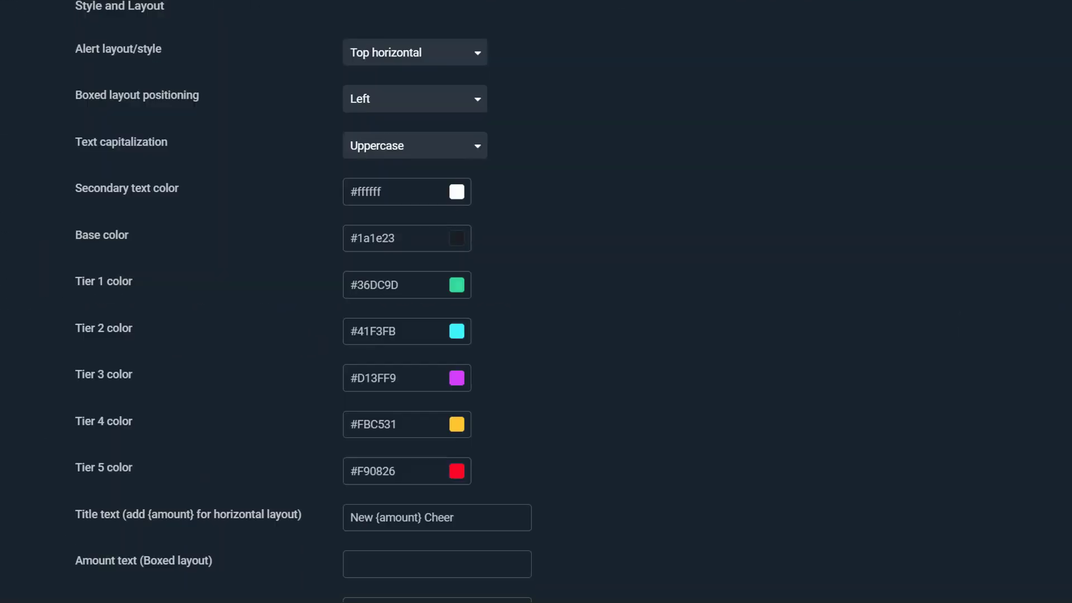
{"action": "scroll", "coordinate": [332, 108], "scroll_direction": "down", "scroll_amount": 8}
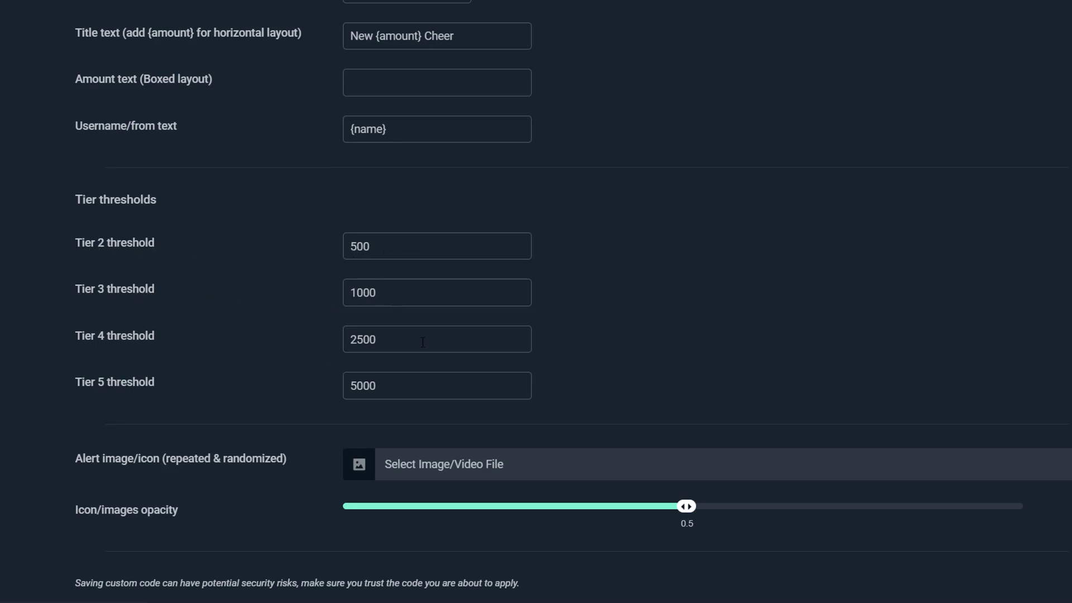
{"action": "scroll", "coordinate": [284, 313], "scroll_direction": "up", "scroll_amount": 7}
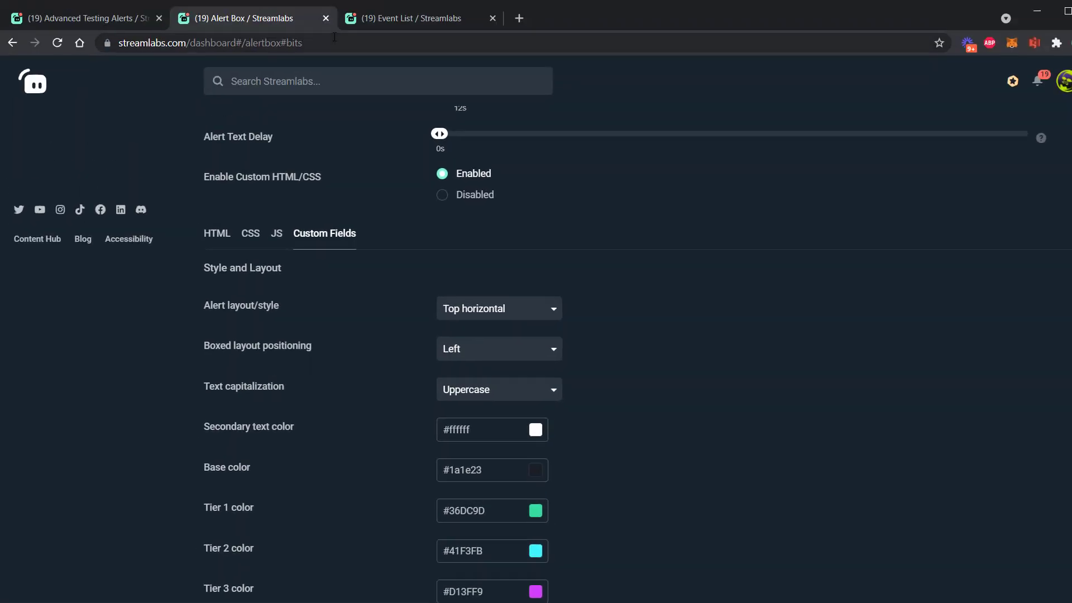
{"action": "left_click", "coordinate": [110, 25]}
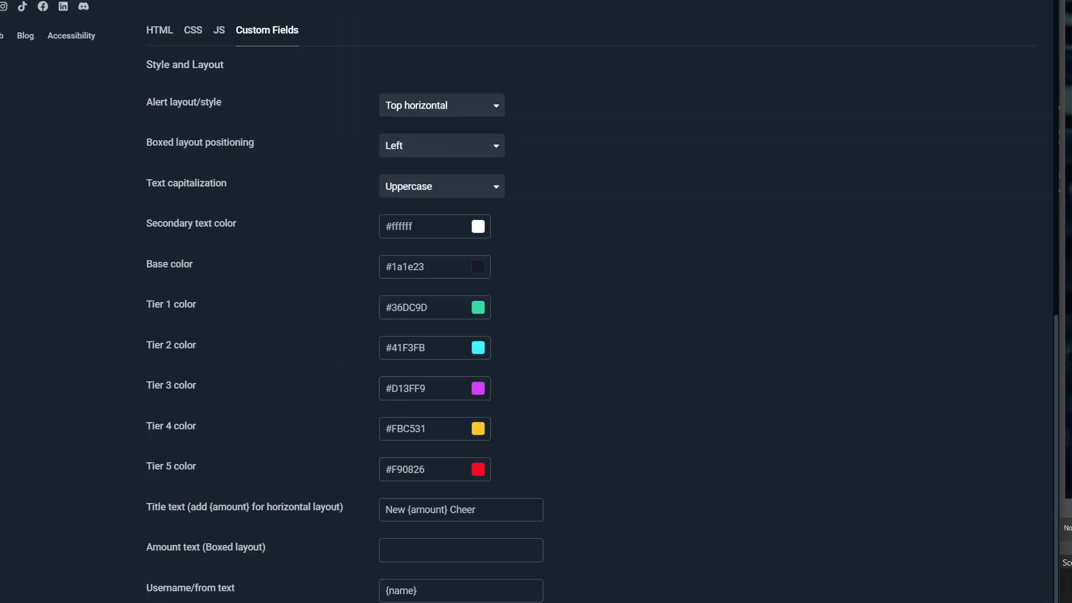
Send a 1000-bit test cheer alert, then return to the Alert Box tab.
{"action": "scroll", "coordinate": [409, 341], "scroll_direction": "down", "scroll_amount": 7}
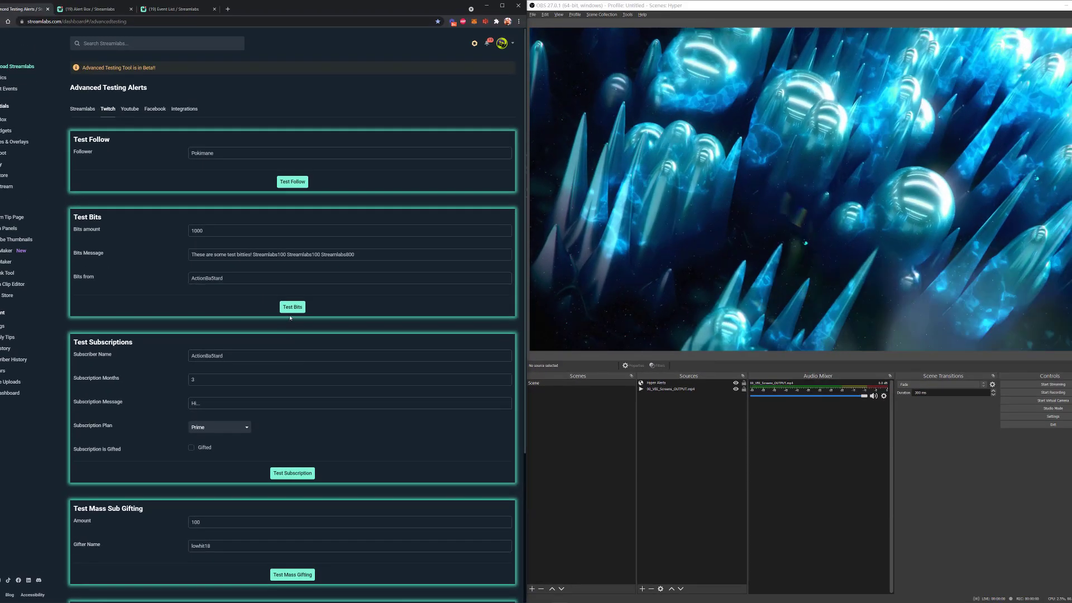
{"action": "left_click", "coordinate": [291, 307]}
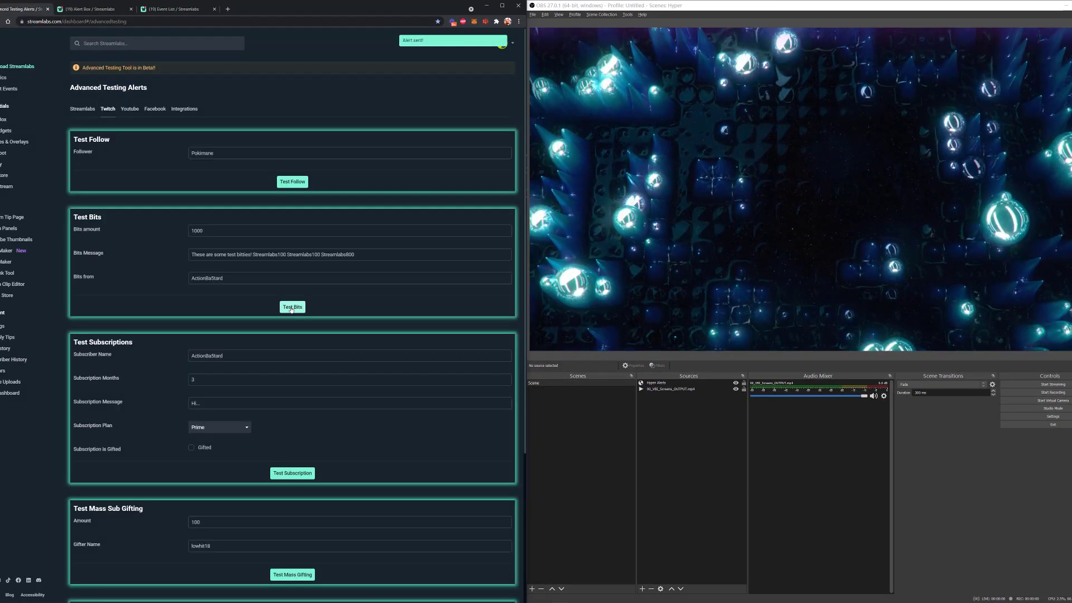
{"action": "key", "text": "ctrl+Tab"}
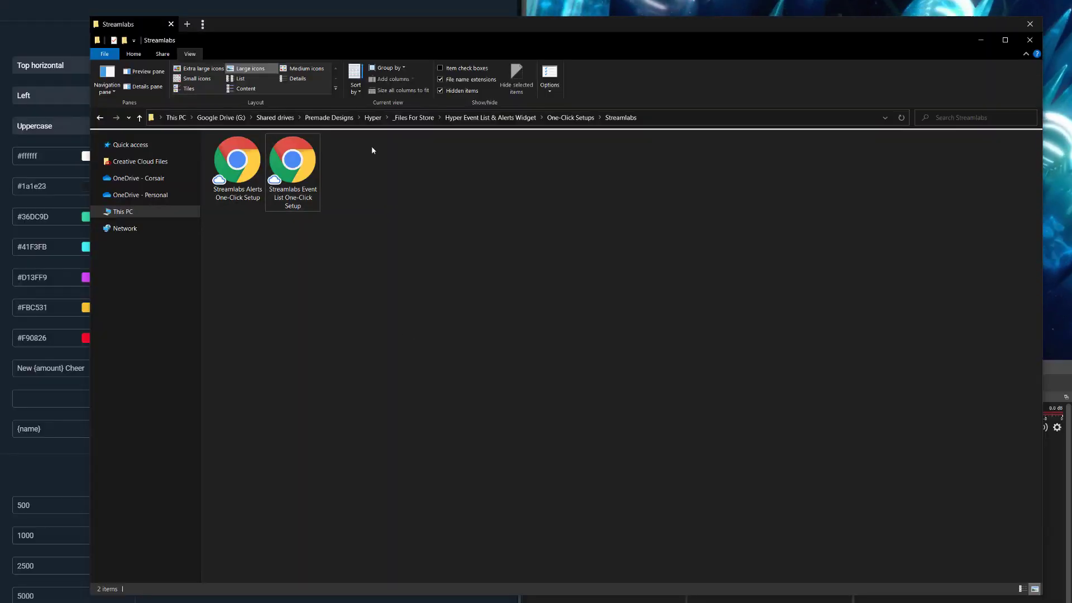
Launch the Streamlabs Event List One-Click Setup from the Streamlabs setup folder.
{"action": "left_click", "coordinate": [570, 117]}
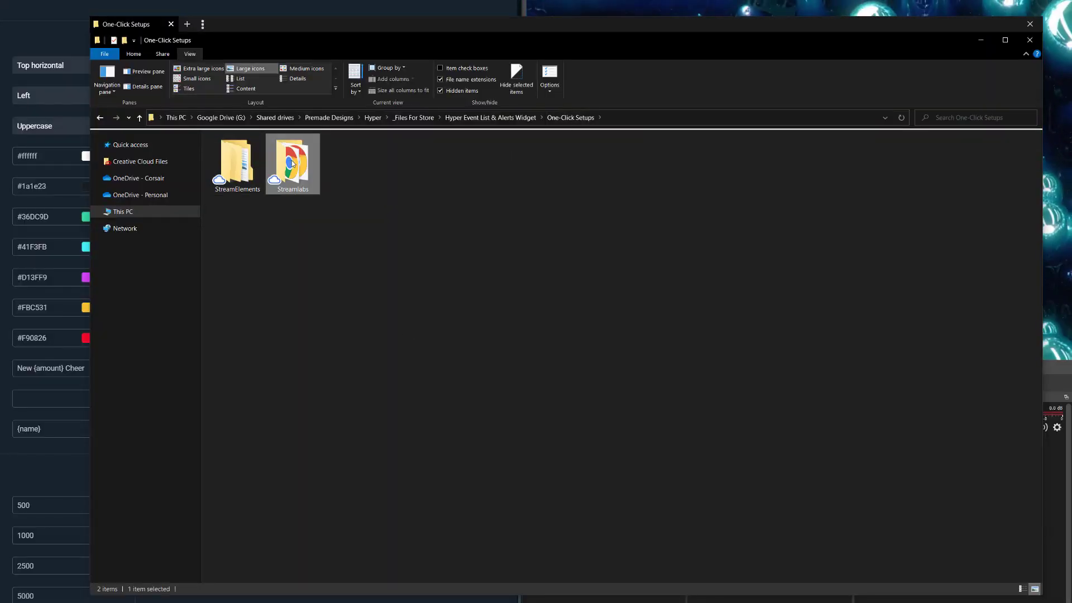
{"action": "left_click", "coordinate": [517, 118]}
{"action": "double_click", "coordinate": [247, 169]}
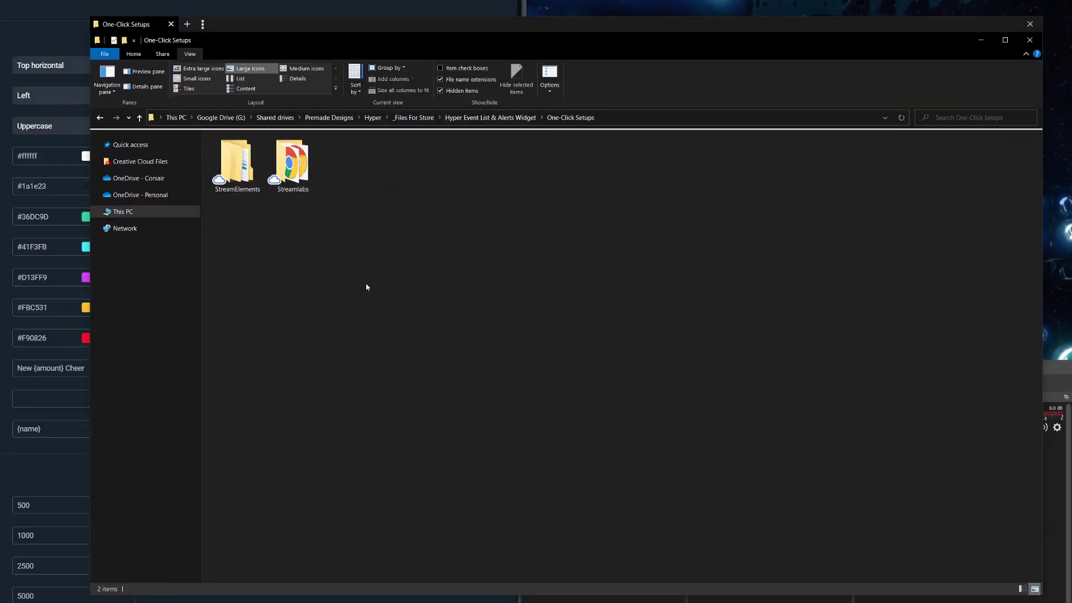
{"action": "double_click", "coordinate": [293, 178]}
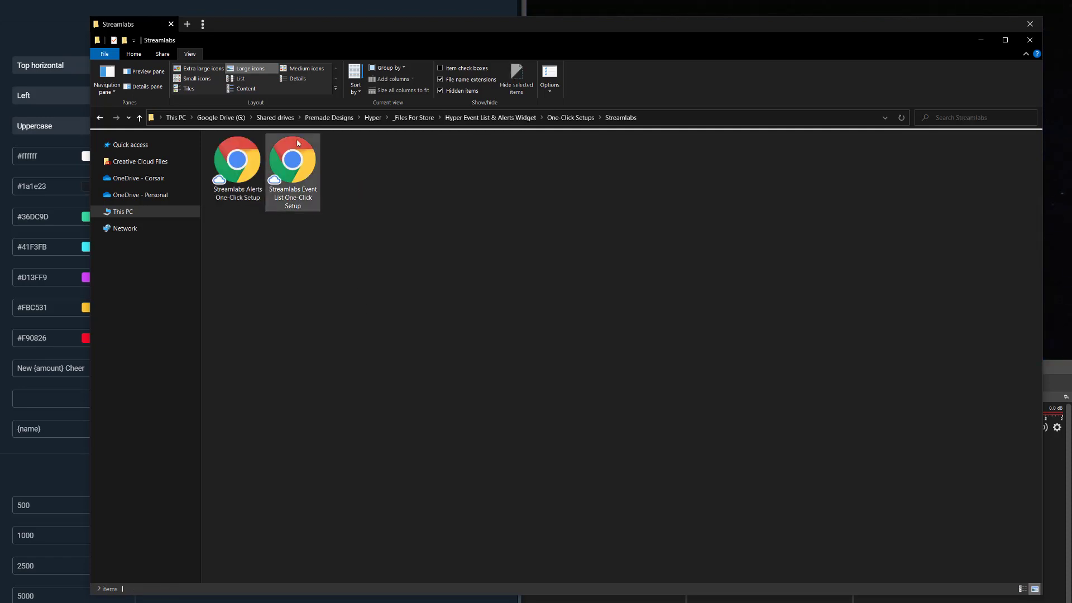
{"action": "double_click", "coordinate": [292, 186]}
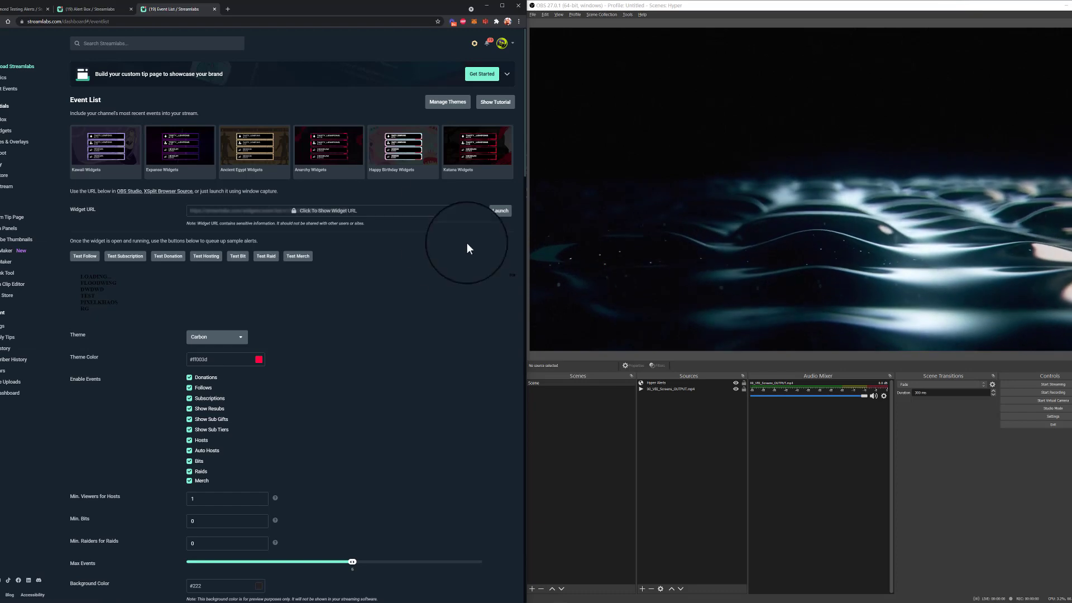
Copy the event list widget URL and start a new OBS Browser source.
{"action": "left_click", "coordinate": [474, 211]}
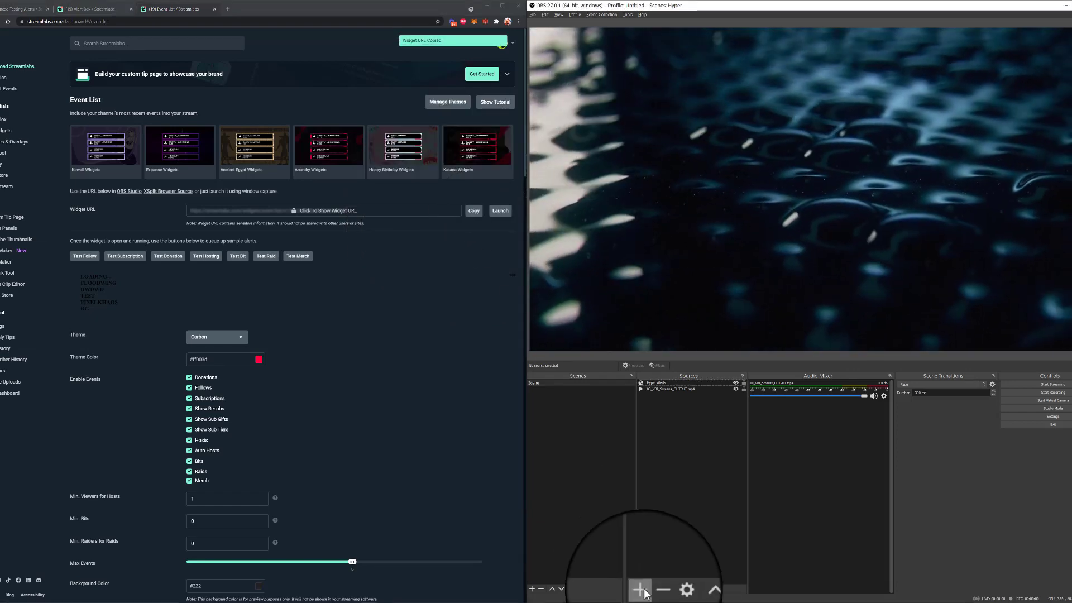
{"action": "left_click", "coordinate": [643, 590]}
{"action": "left_click", "coordinate": [662, 487]}
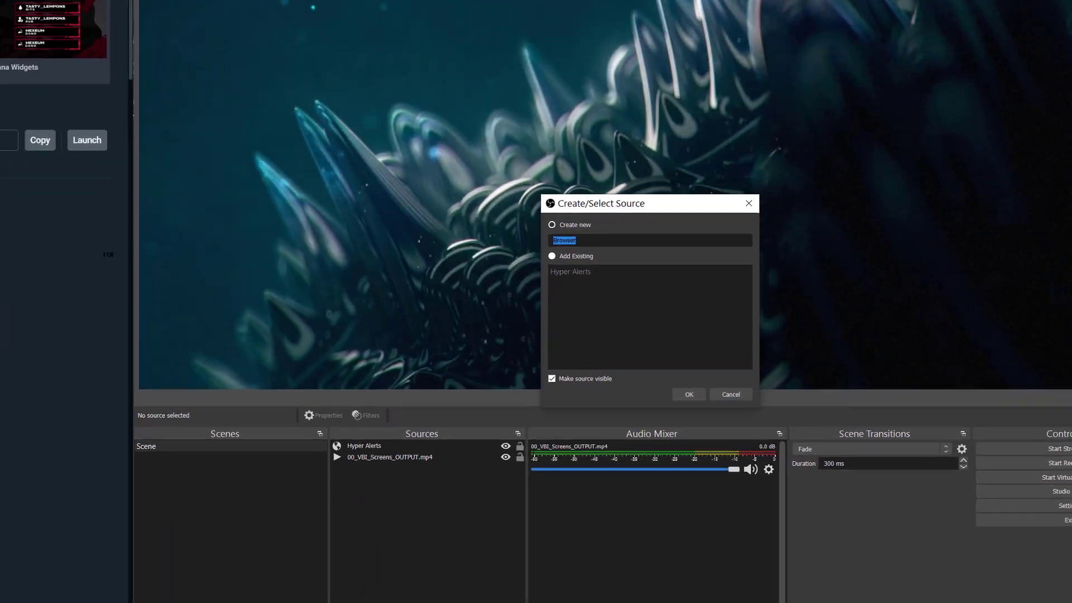
Create browser source 'Hyper Event List' with the pasted widget URL at 1920×1080.
{"action": "type", "text": "H"}
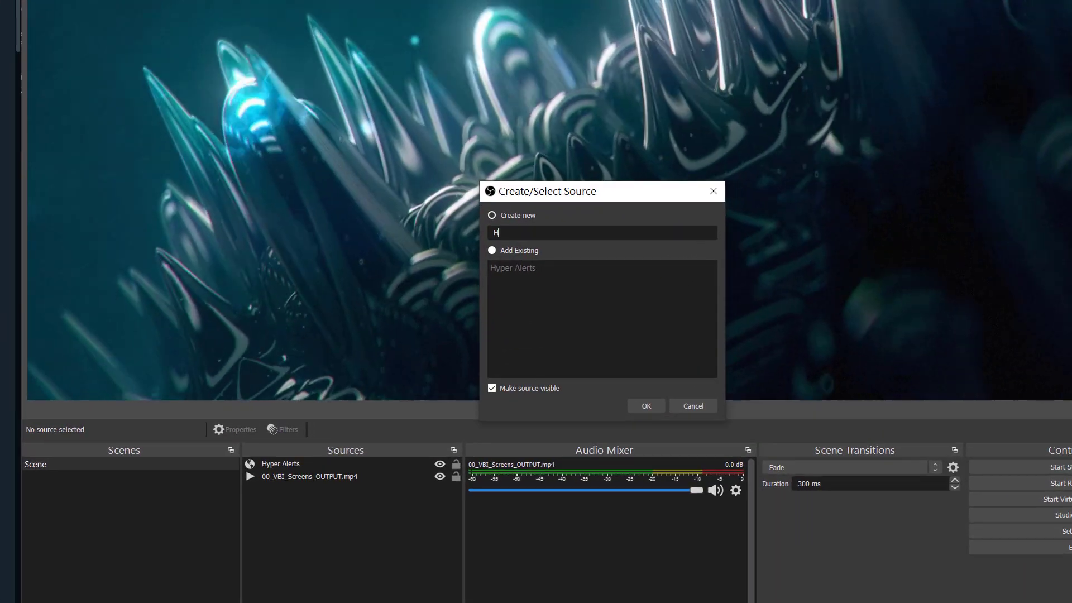
{"action": "type", "text": "yper Event List"}
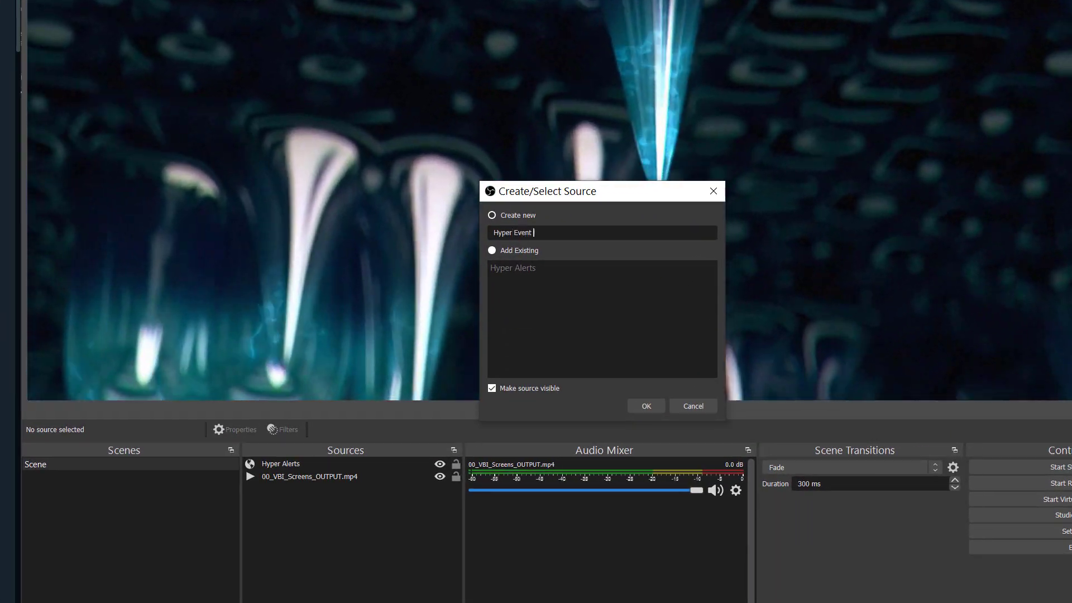
{"action": "key", "text": "Return"}
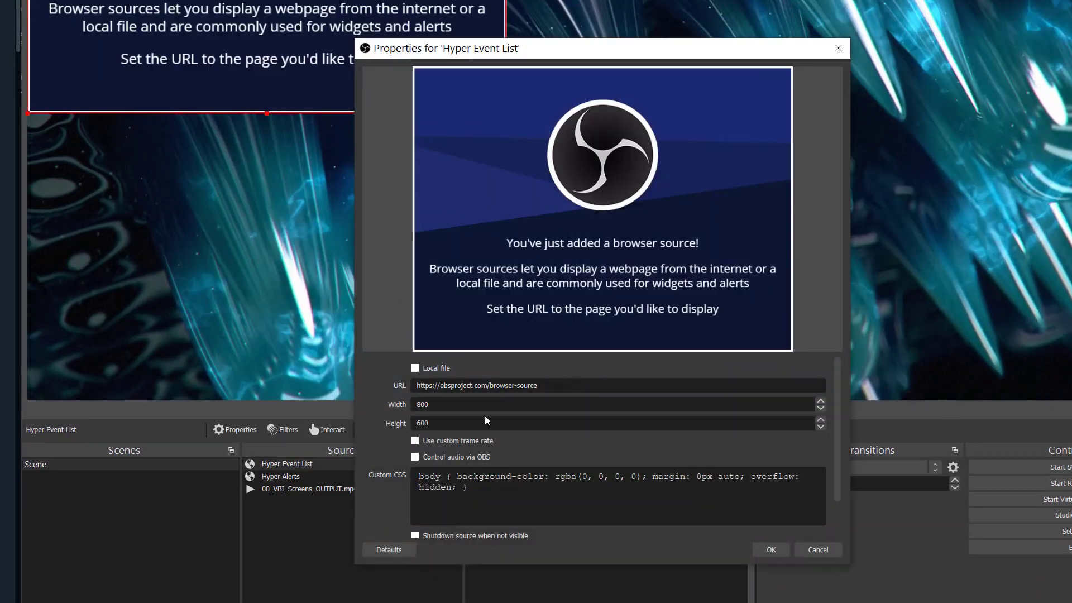
{"action": "triple_click", "coordinate": [479, 385]}
{"action": "key", "text": "ctrl+v"}
{"action": "double_click", "coordinate": [474, 404]}
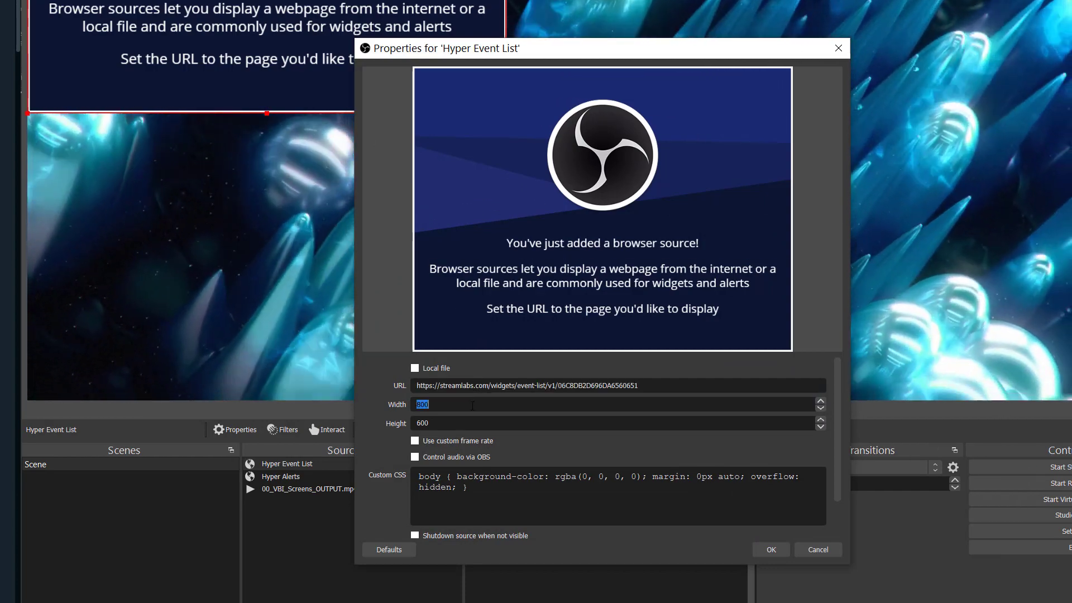
{"action": "type", "text": "1920"}
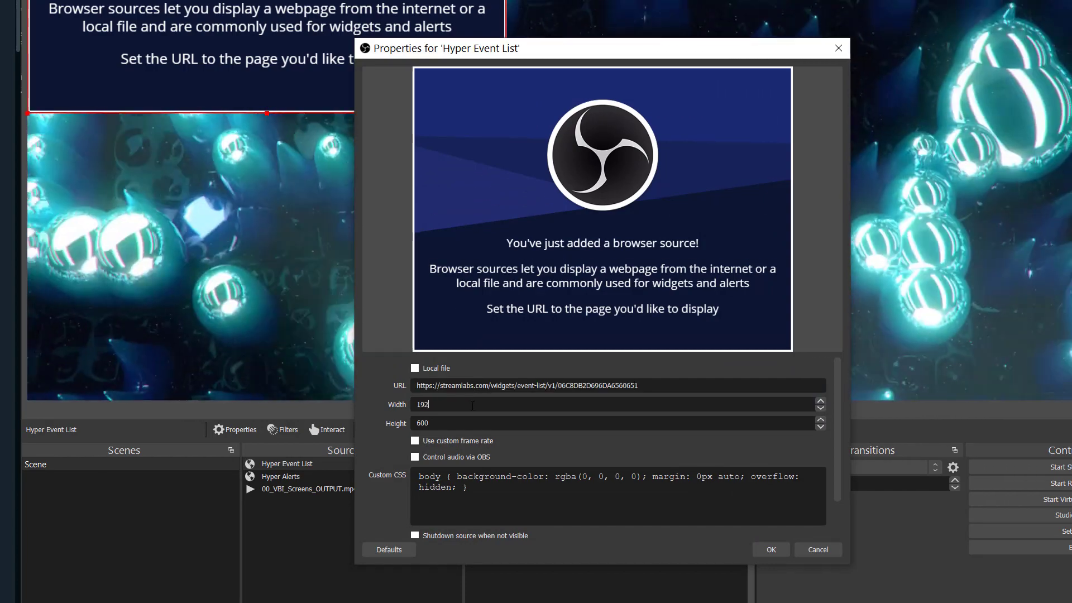
{"action": "key", "text": "Tab"}
{"action": "type", "text": "1080"}
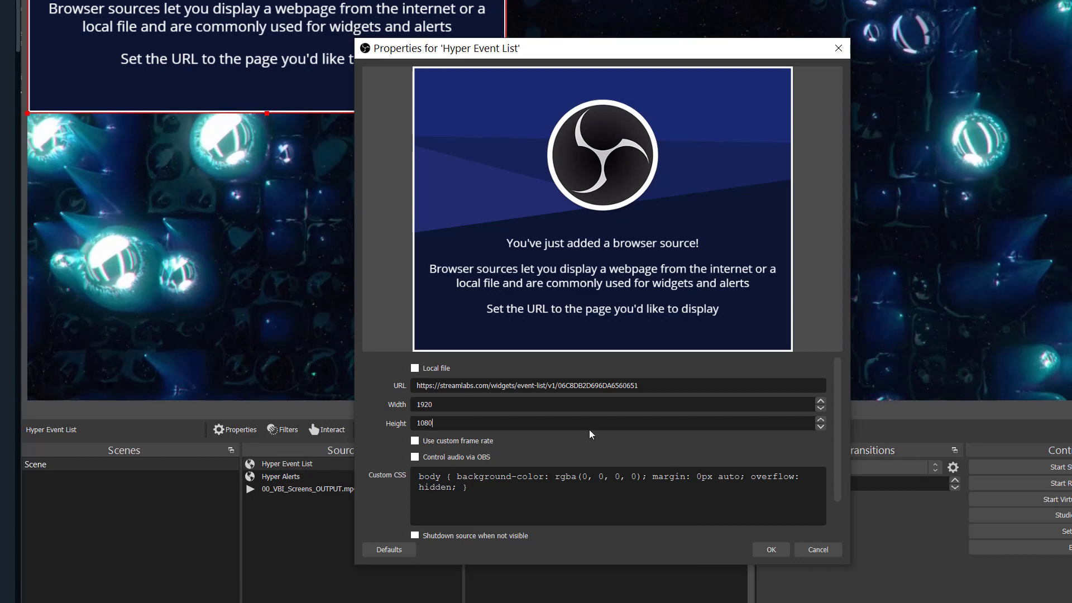
{"action": "left_click", "coordinate": [771, 550]}
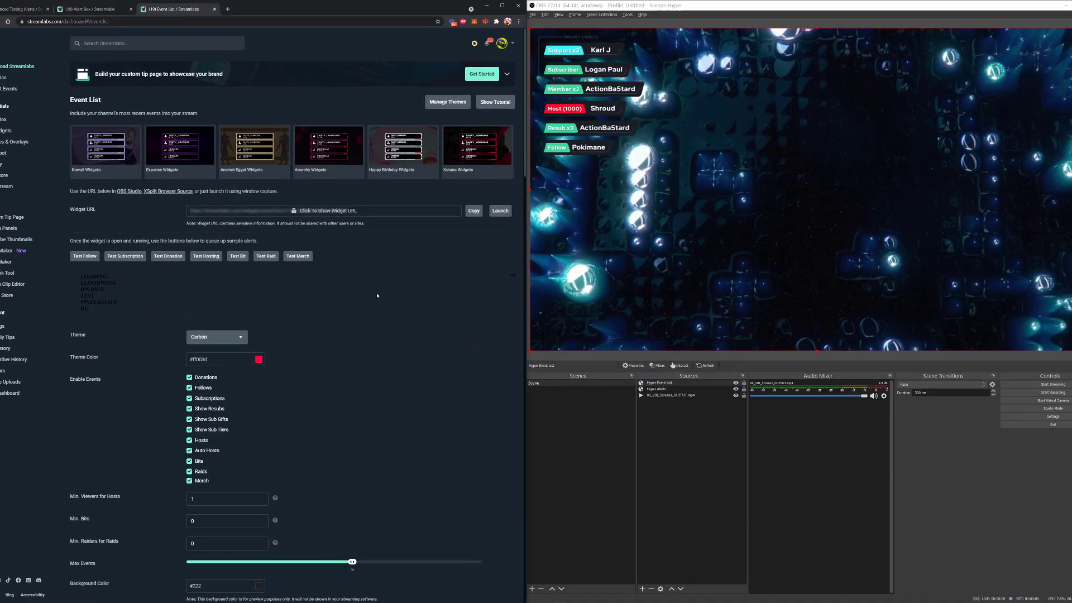
{"action": "left_click", "coordinate": [22, 9]}
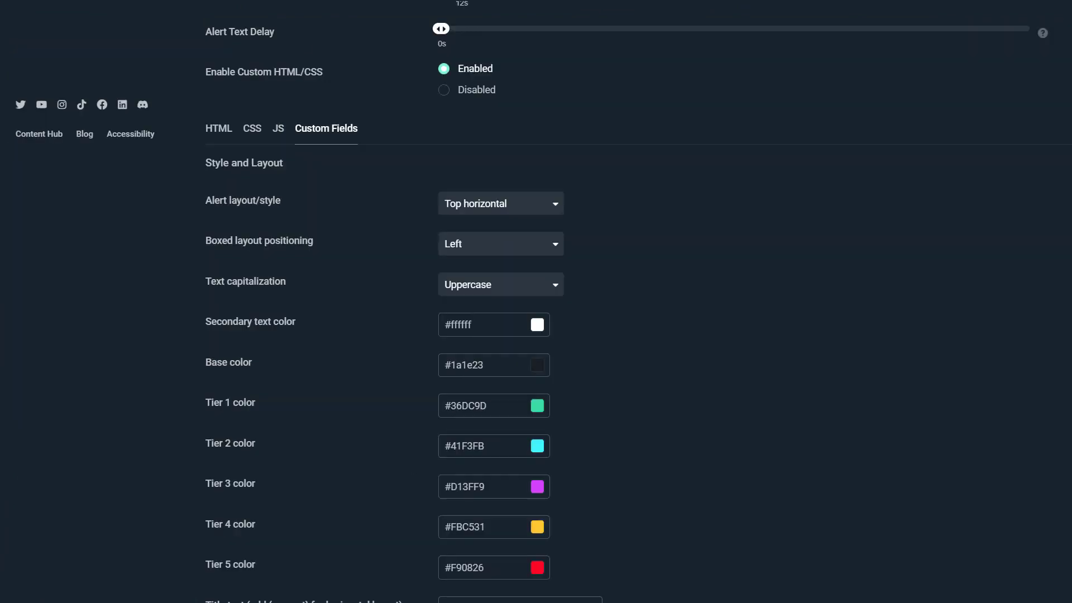
{"action": "scroll", "coordinate": [242, 389], "scroll_direction": "down", "scroll_amount": 9}
{"action": "left_click", "coordinate": [360, 333]}
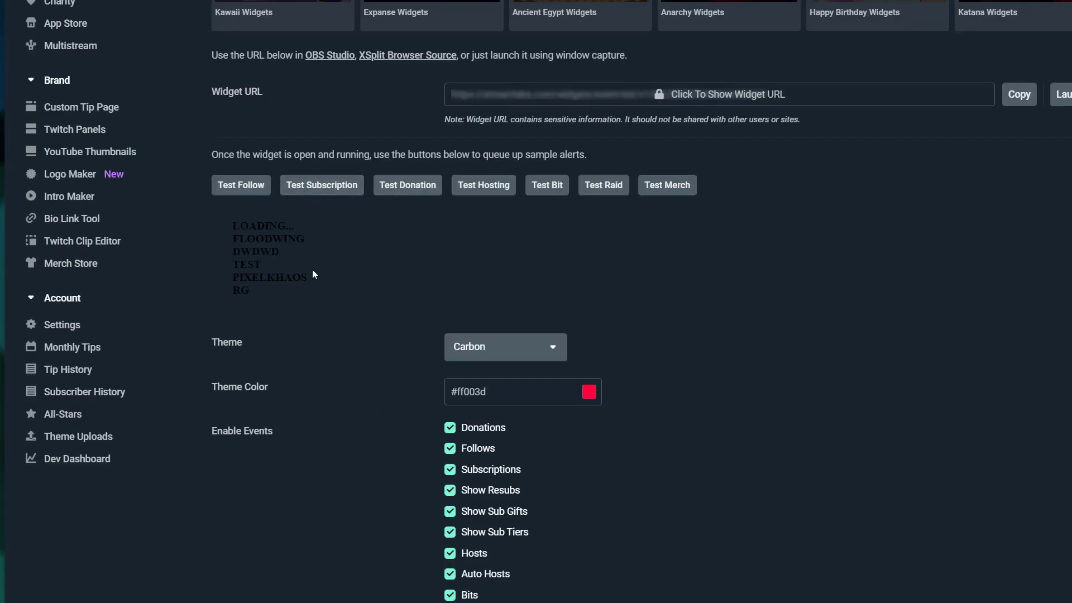
{"action": "scroll", "coordinate": [334, 327], "scroll_direction": "down", "scroll_amount": 20}
{"action": "scroll", "coordinate": [389, 396], "scroll_direction": "down", "scroll_amount": 8}
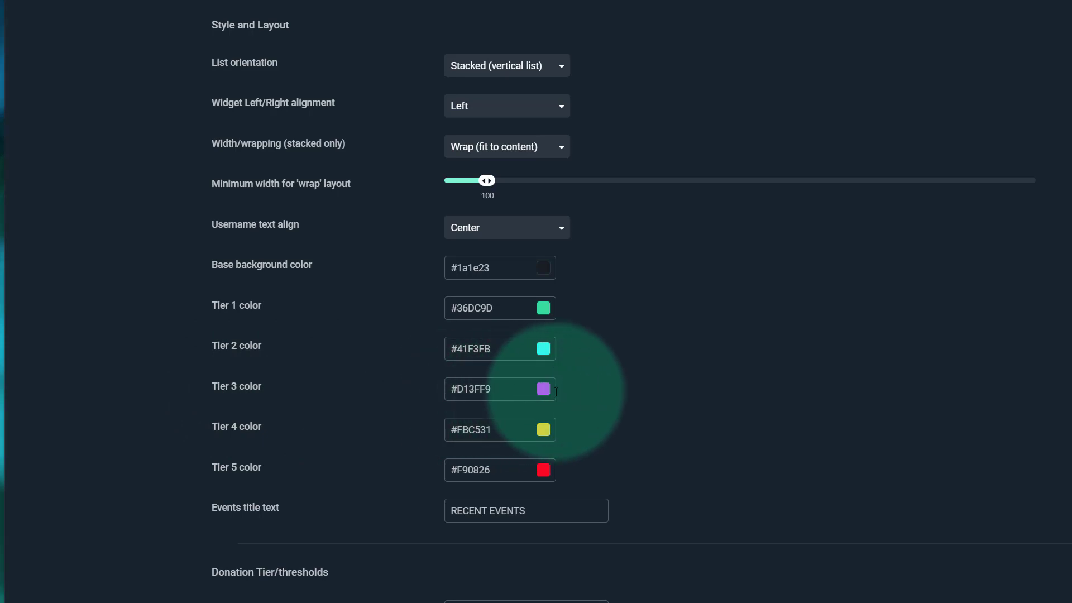
{"action": "scroll", "coordinate": [320, 427], "scroll_direction": "down", "scroll_amount": 8}
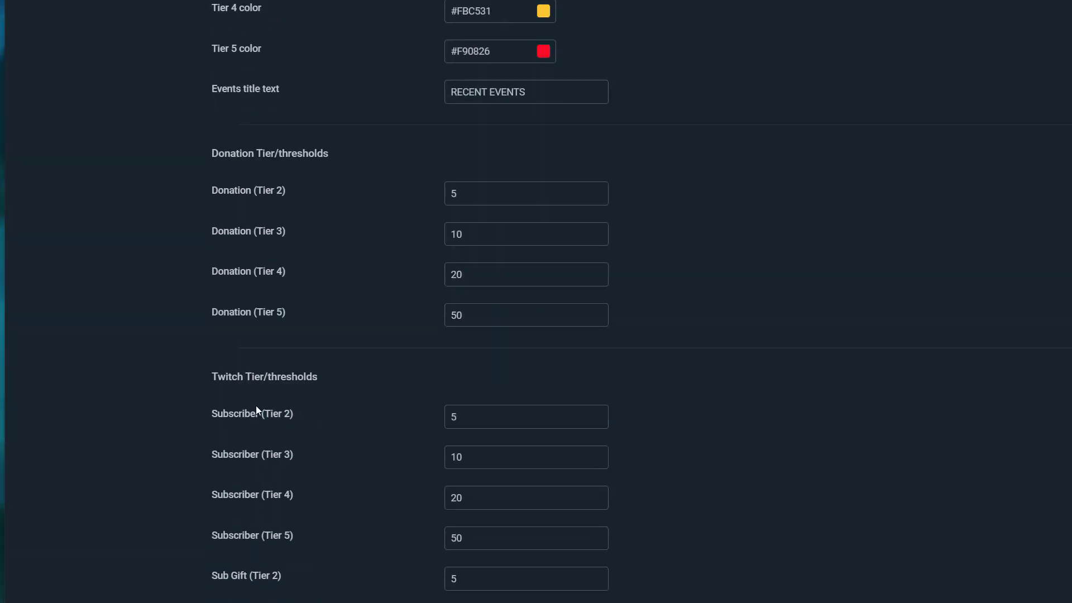
{"action": "scroll", "coordinate": [255, 405], "scroll_direction": "down", "scroll_amount": 16}
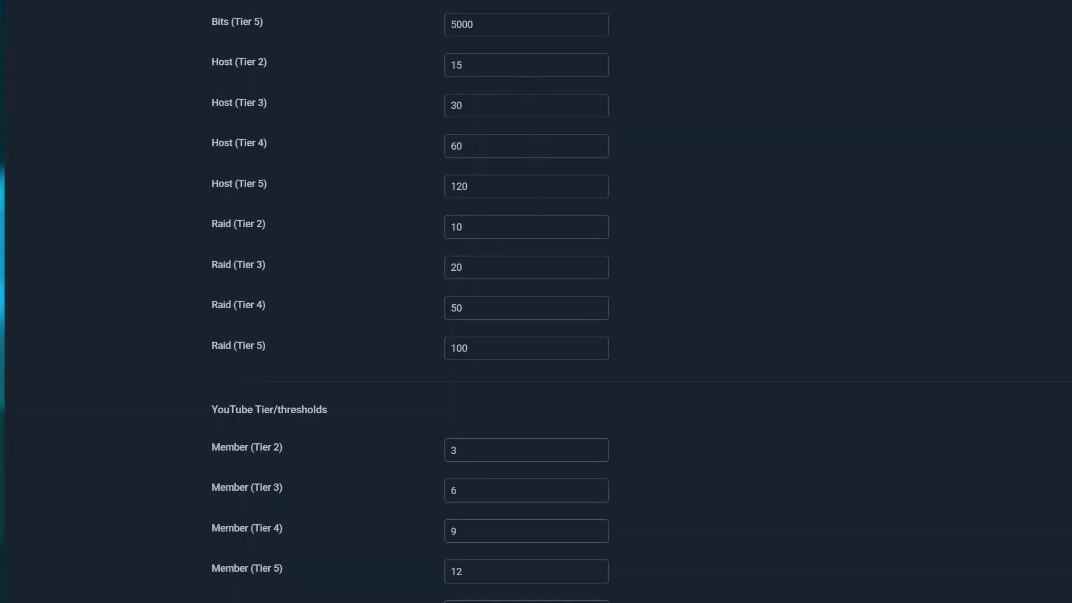
{"action": "scroll", "coordinate": [491, 123], "scroll_direction": "up", "scroll_amount": 4}
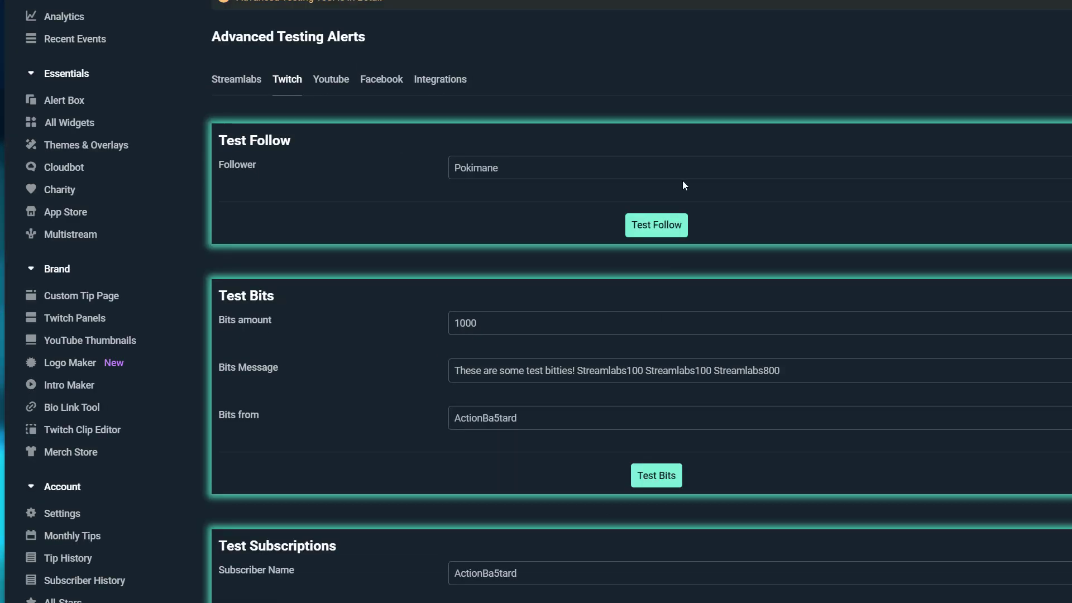
Send a 1000-bit test and a test follow, then return to the bits custom fields.
{"action": "left_click", "coordinate": [653, 224]}
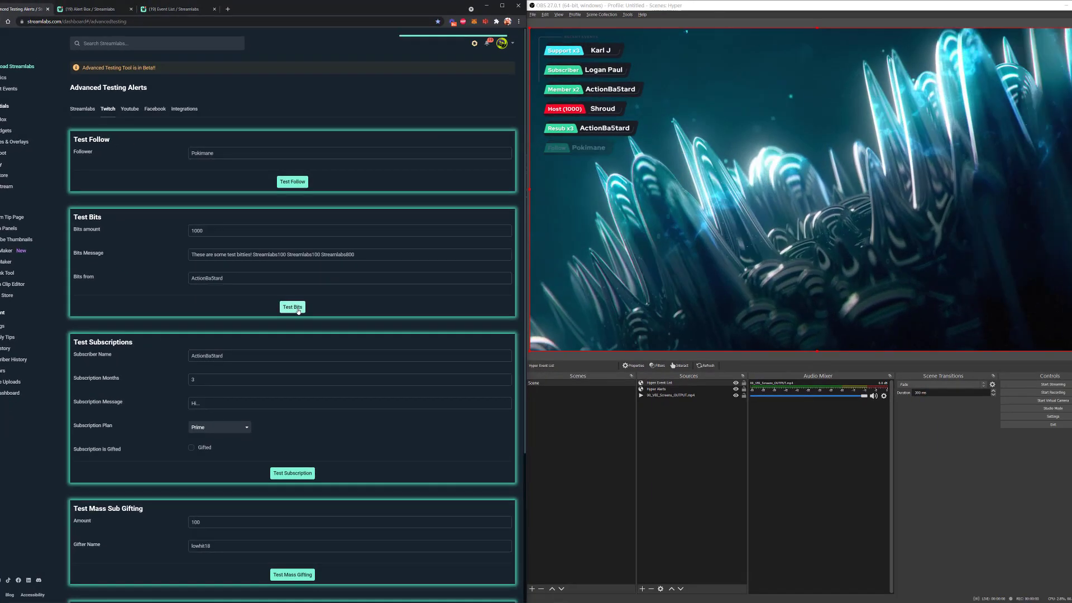
{"action": "left_click", "coordinate": [299, 311]}
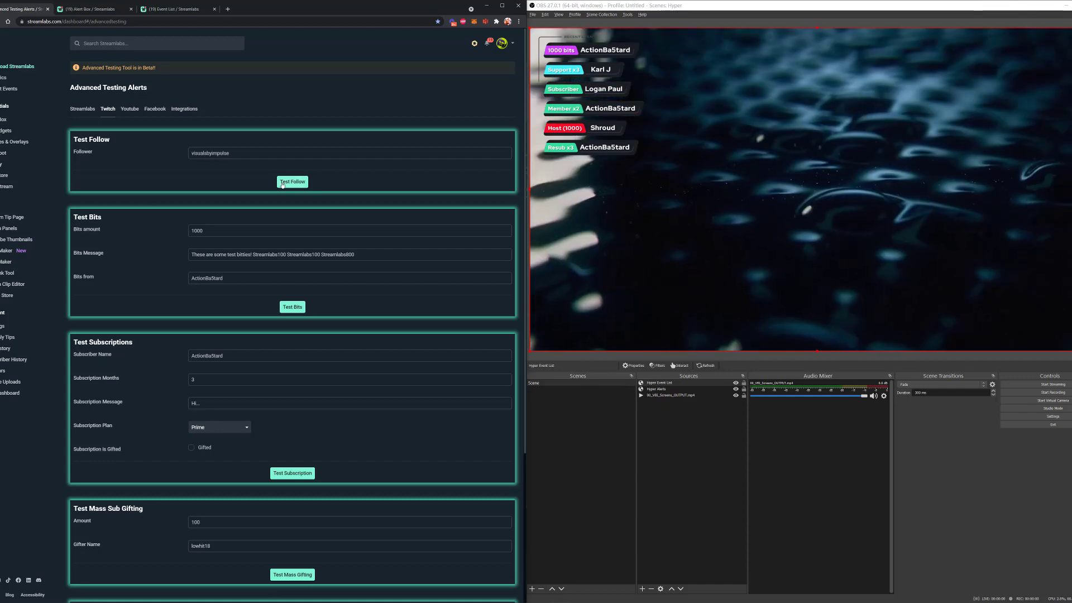
{"action": "left_click", "coordinate": [283, 184]}
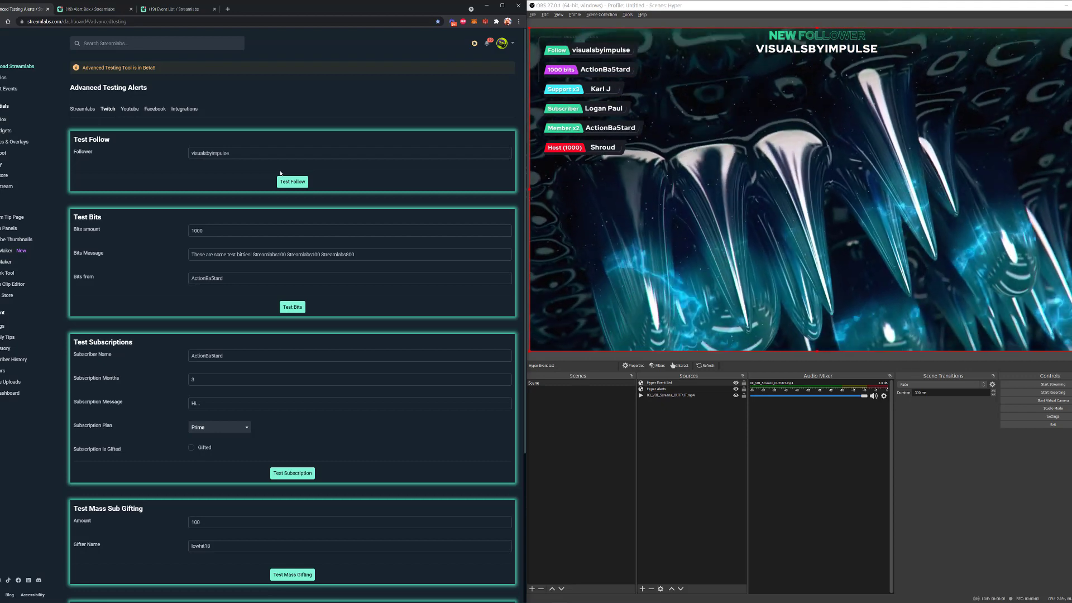
{"action": "left_click", "coordinate": [104, 11]}
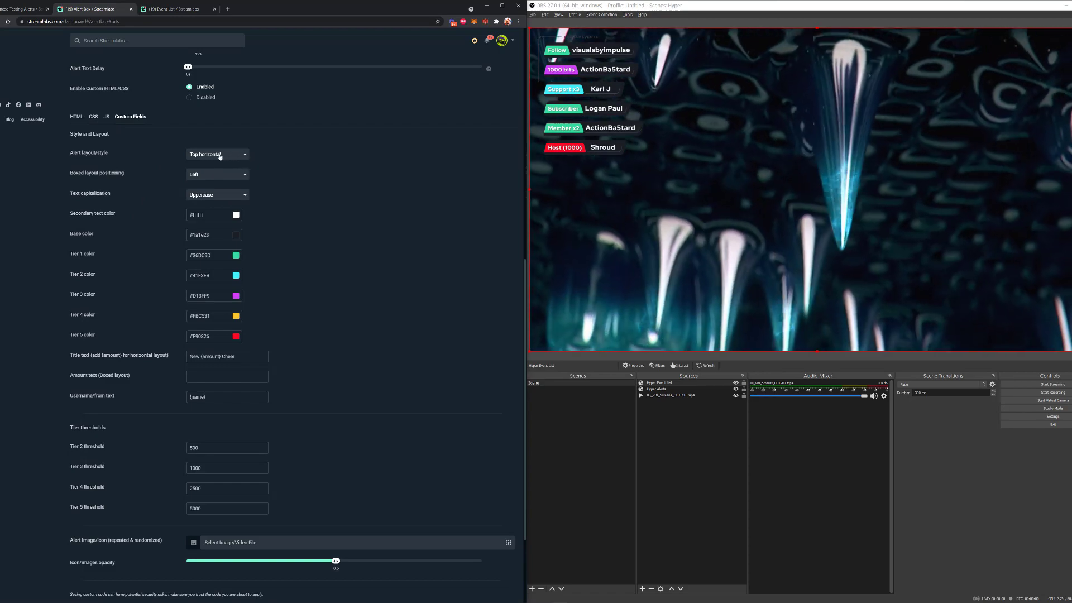
Set the bits alert layout to Bottom horizontal and save the Alert Box settings.
{"action": "scroll", "coordinate": [154, 179], "scroll_direction": "up", "scroll_amount": 9}
{"action": "scroll", "coordinate": [211, 188], "scroll_direction": "down", "scroll_amount": 7}
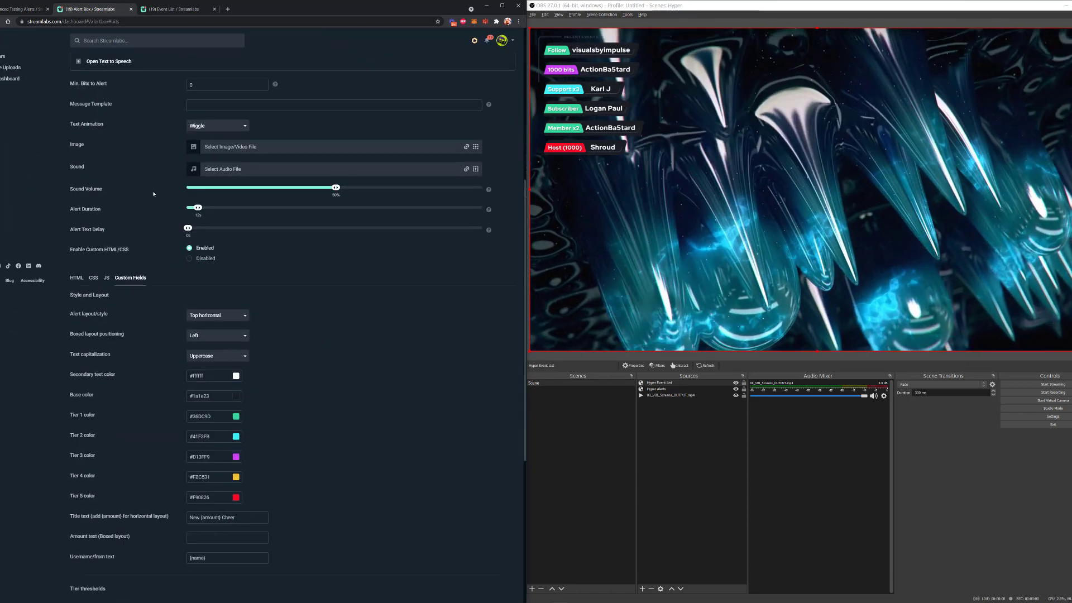
{"action": "left_click", "coordinate": [236, 213]}
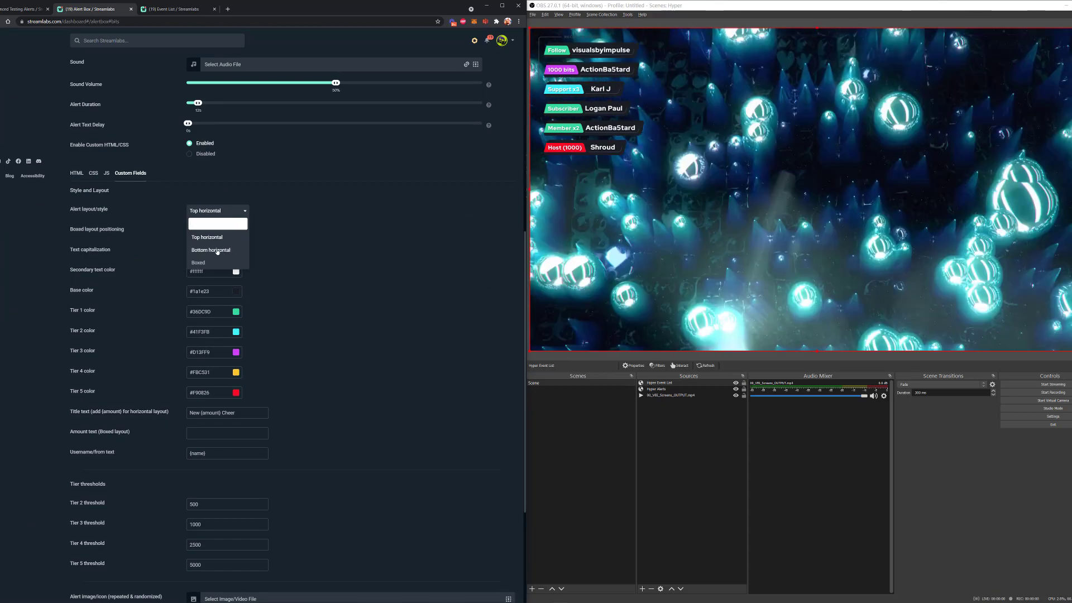
{"action": "left_click", "coordinate": [217, 251]}
{"action": "scroll", "coordinate": [299, 302], "scroll_direction": "down", "scroll_amount": 3}
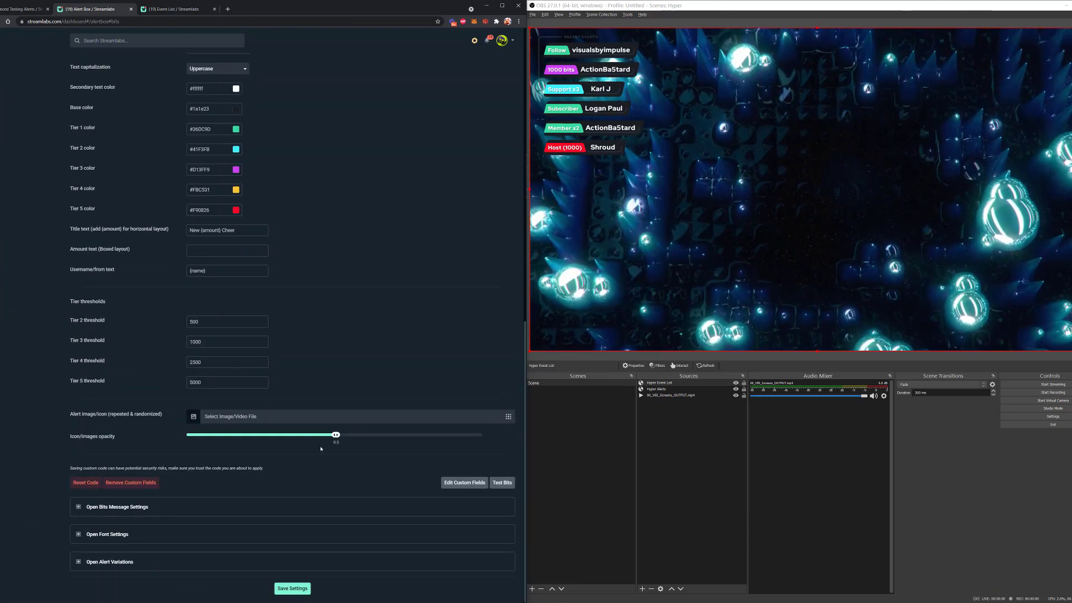
{"action": "left_click", "coordinate": [302, 590]}
{"action": "left_click", "coordinate": [301, 589]}
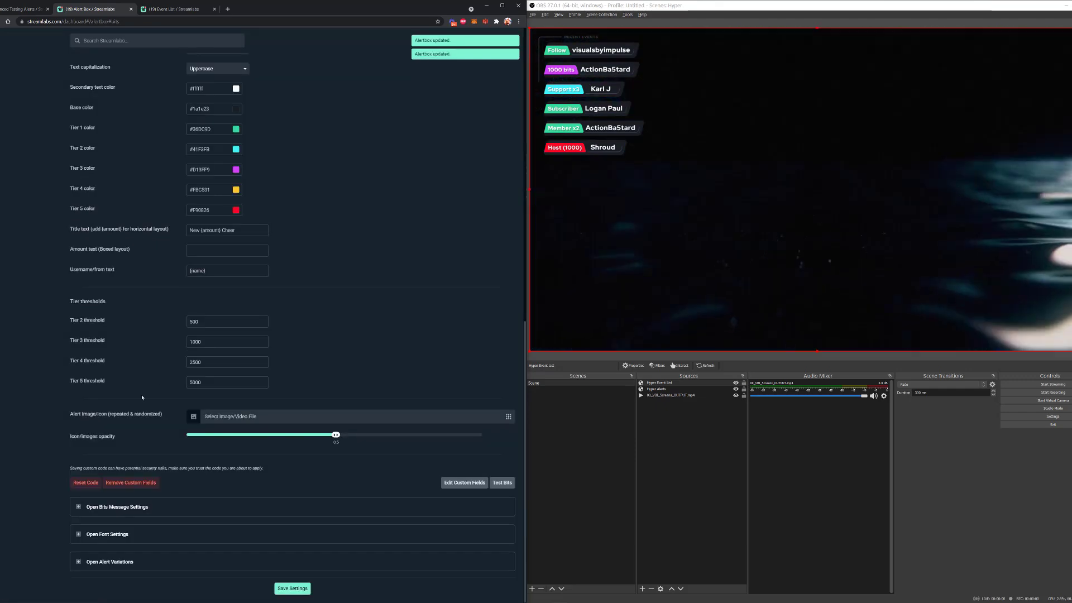
{"action": "left_click", "coordinate": [23, 10]}
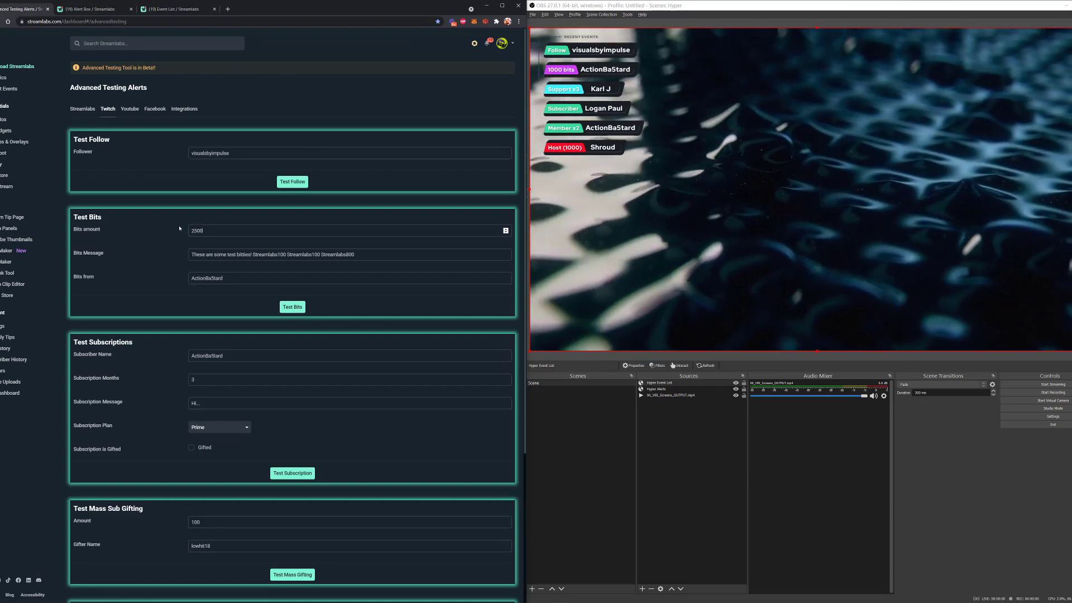
Send a 2500-bit test cheer, then go back up to the bits alert layout fields.
{"action": "left_click", "coordinate": [294, 308]}
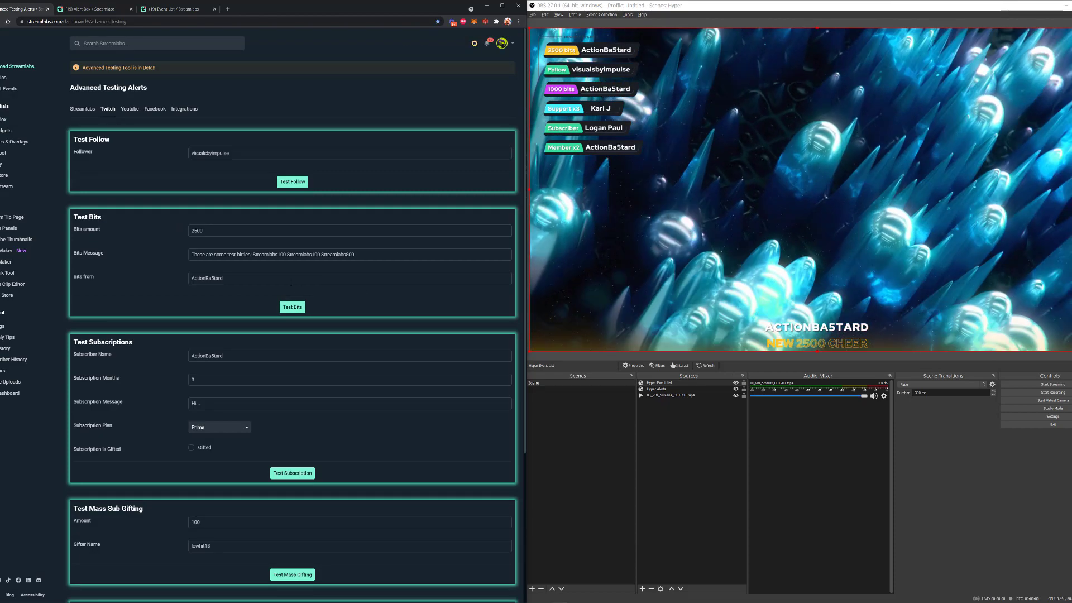
{"action": "left_click", "coordinate": [75, 3]}
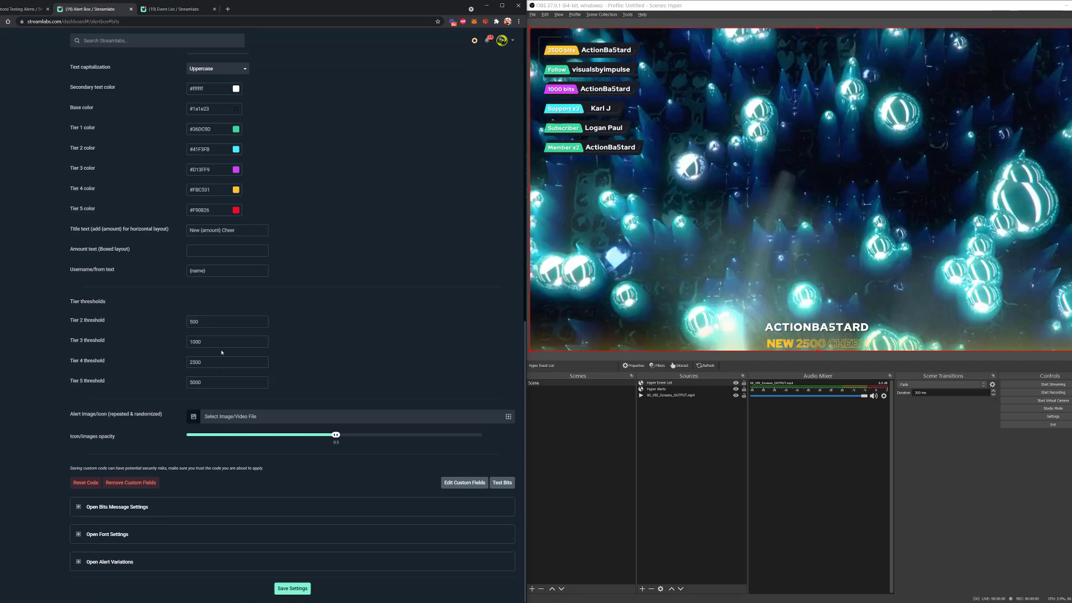
{"action": "scroll", "coordinate": [145, 376], "scroll_direction": "up", "scroll_amount": 2}
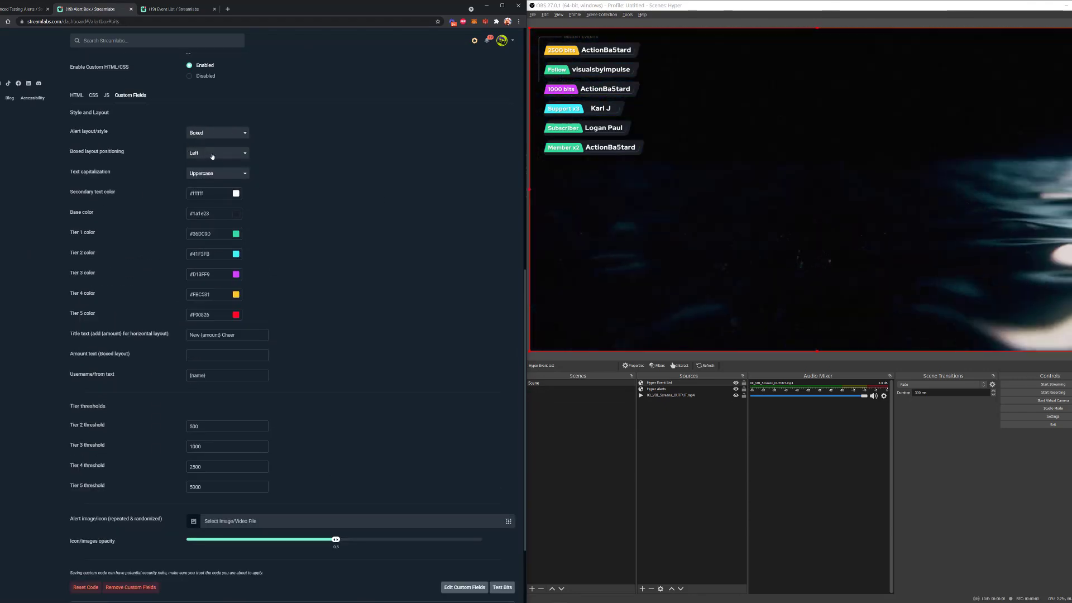
Keep Uppercase text capitalization, save the Boxed bits alert settings, and return to alert testing.
{"action": "left_click", "coordinate": [215, 174]}
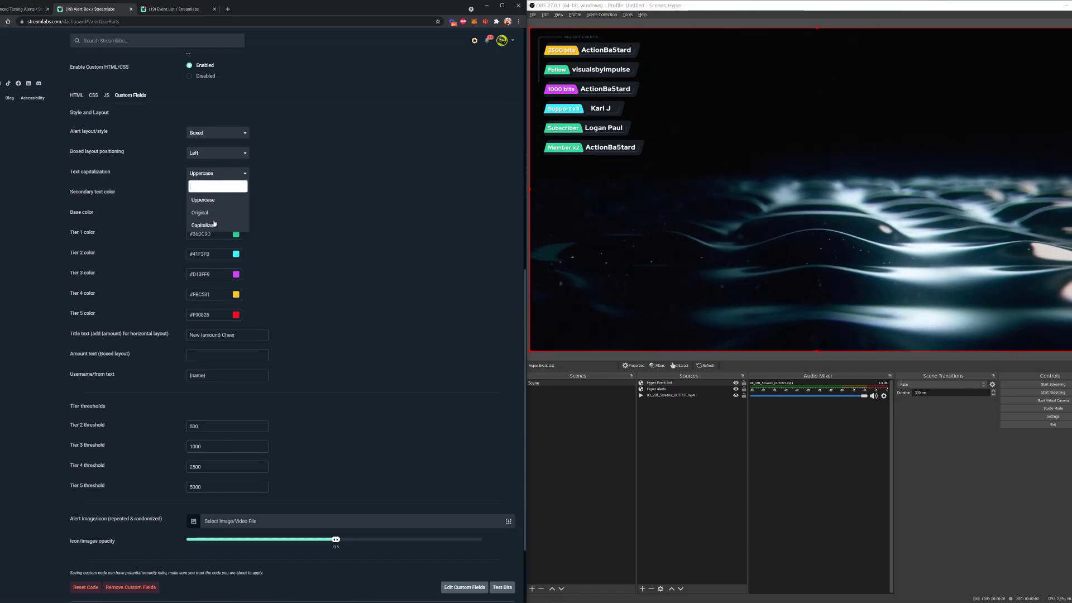
{"action": "left_click", "coordinate": [299, 187]}
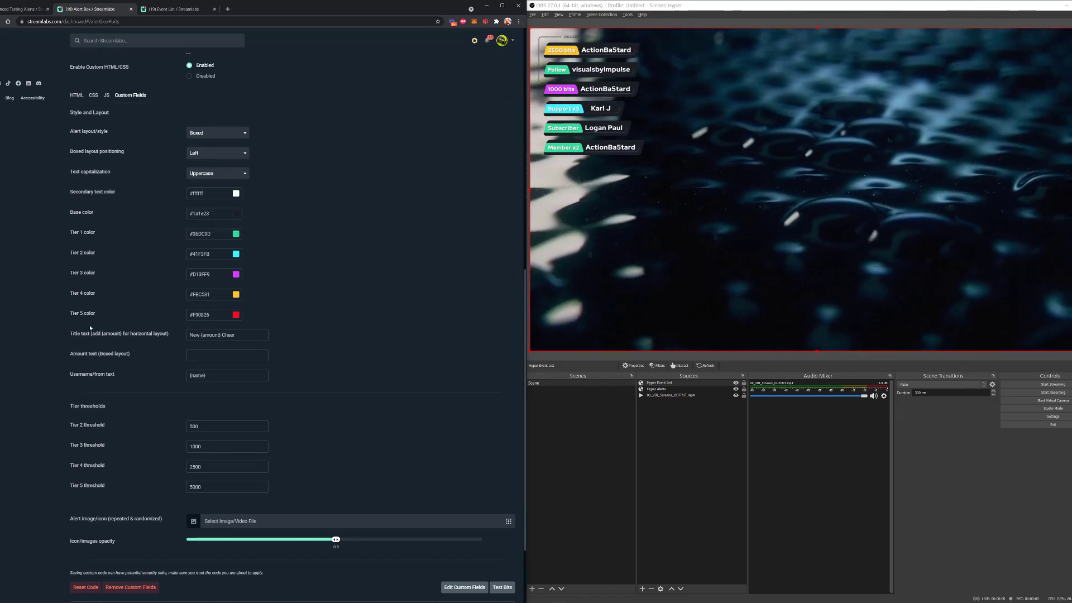
{"action": "scroll", "coordinate": [132, 445], "scroll_direction": "down", "scroll_amount": 2}
{"action": "left_click", "coordinate": [300, 591]}
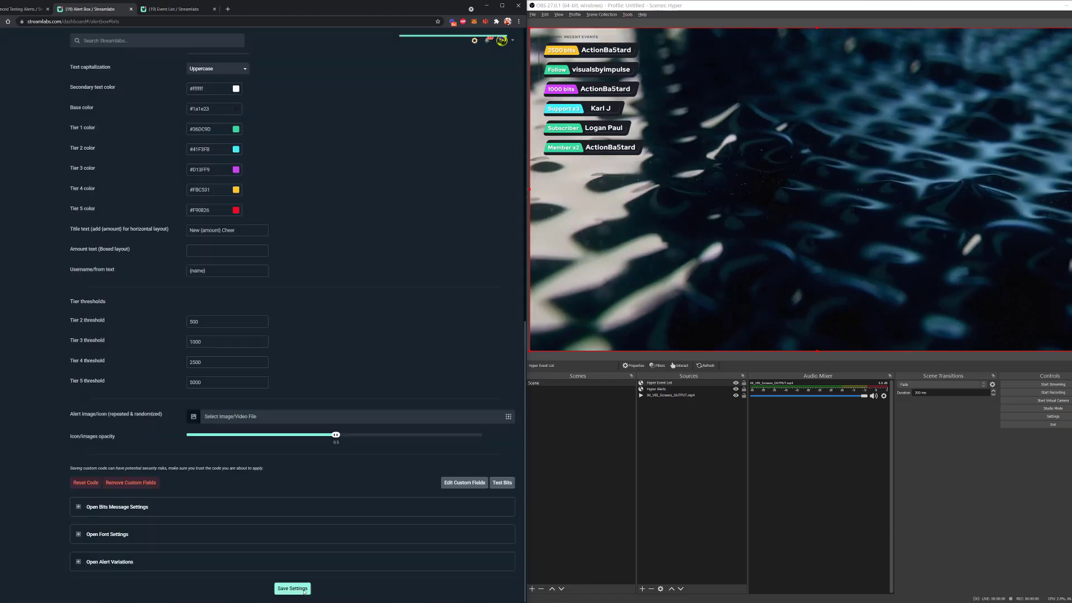
{"action": "left_click", "coordinate": [300, 590]}
{"action": "scroll", "coordinate": [119, 434], "scroll_direction": "up", "scroll_amount": 5}
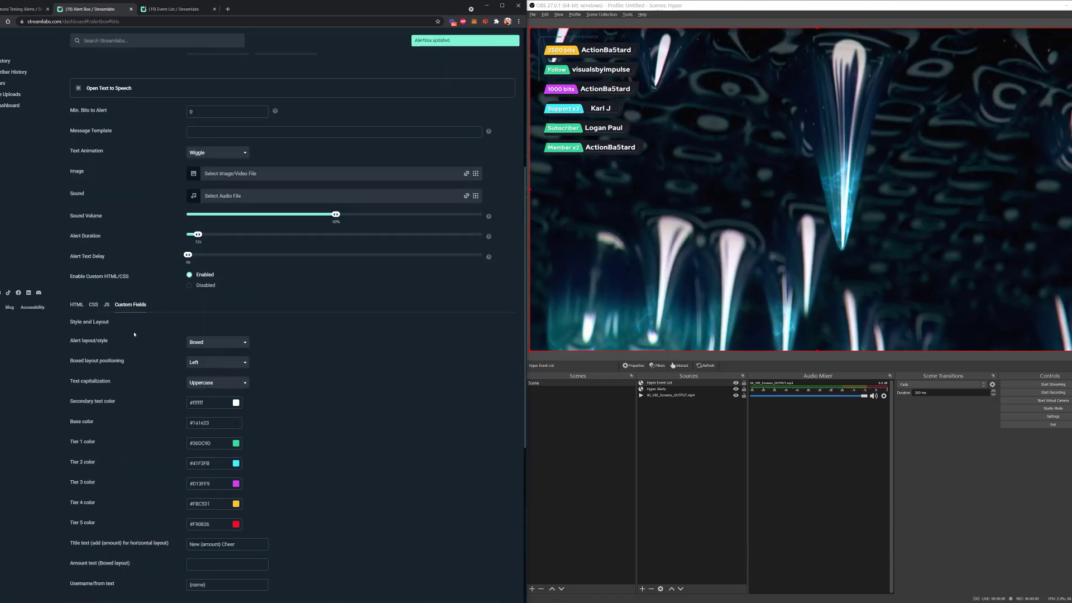
{"action": "left_click", "coordinate": [1, 7]}
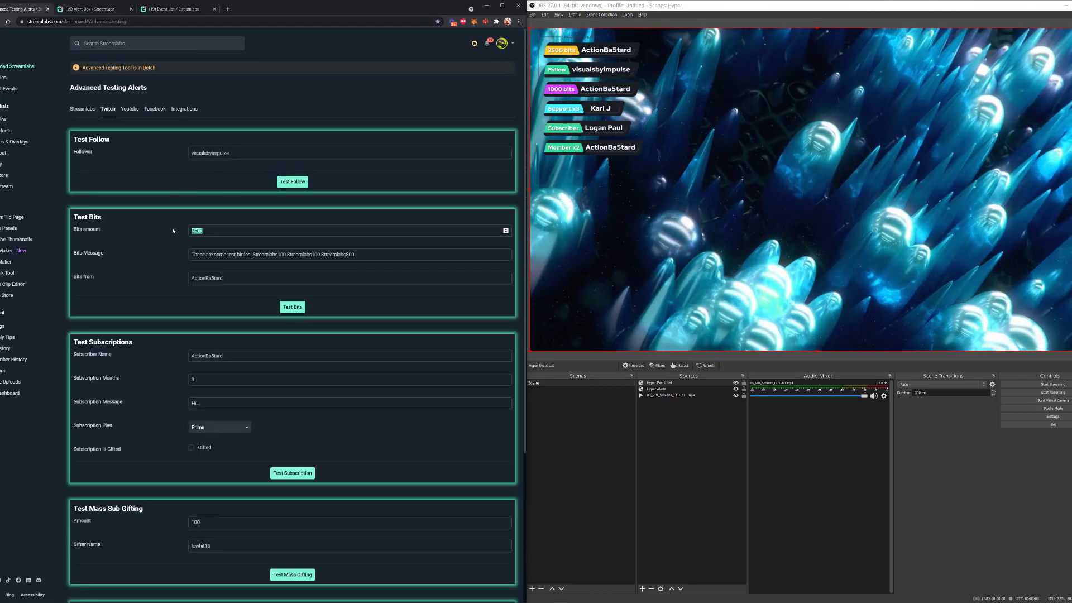
Send a 5000-bit test cheer, select the Hyper Alerts source in OBS, and reopen bits alert settings.
{"action": "left_click", "coordinate": [300, 305]}
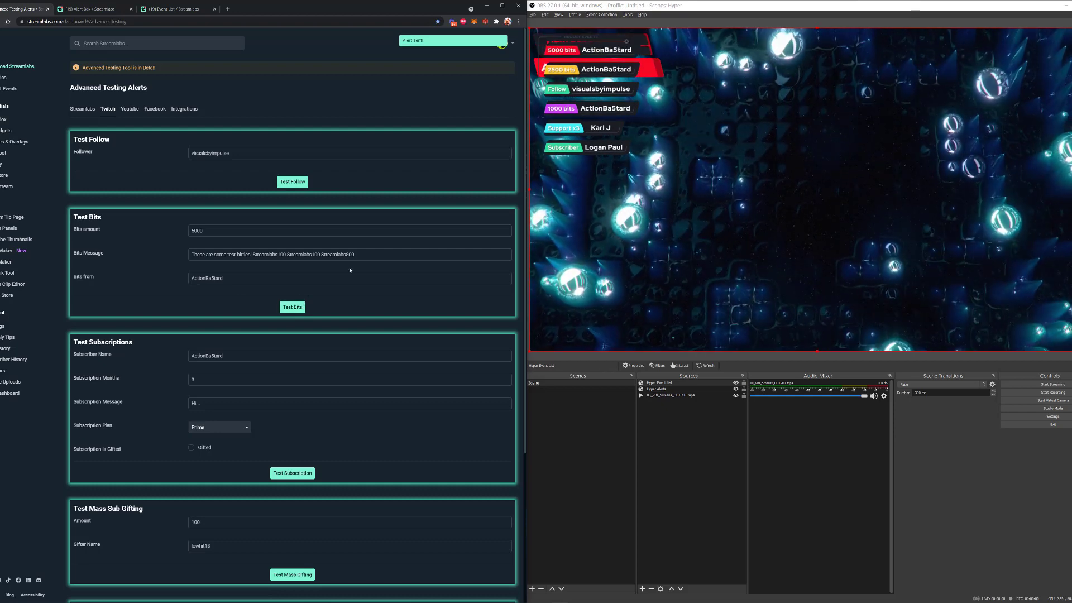
{"action": "left_click", "coordinate": [666, 390]}
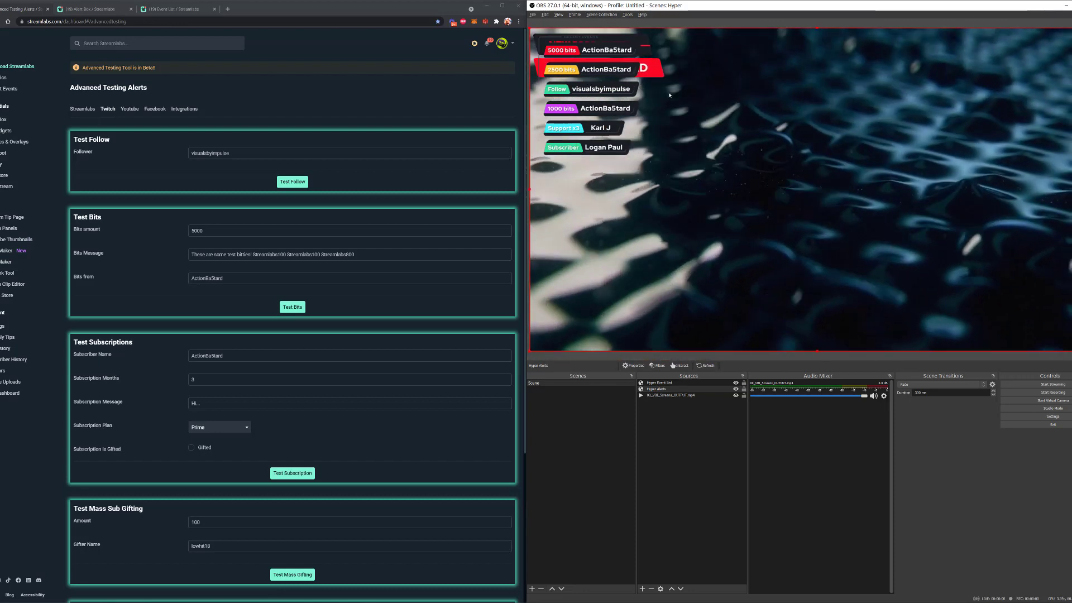
{"action": "left_click", "coordinate": [75, 9]}
Position the Boxed bits alert on the Right, save it, and return to the alert testing page.
{"action": "left_click", "coordinate": [214, 363]}
{"action": "left_click", "coordinate": [212, 402]}
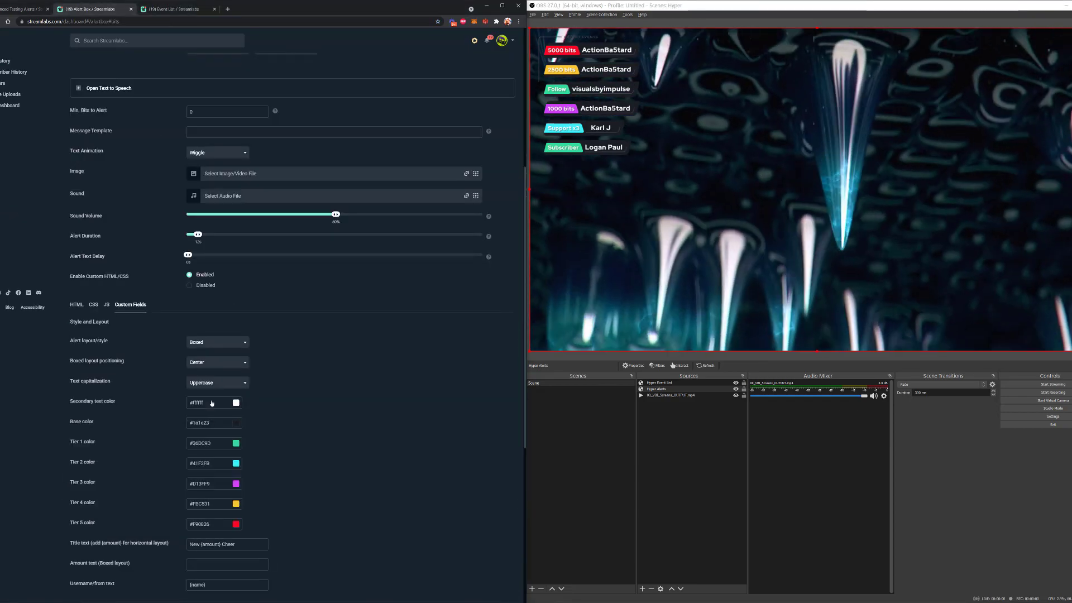
{"action": "left_click", "coordinate": [224, 362]}
{"action": "left_click", "coordinate": [209, 413]}
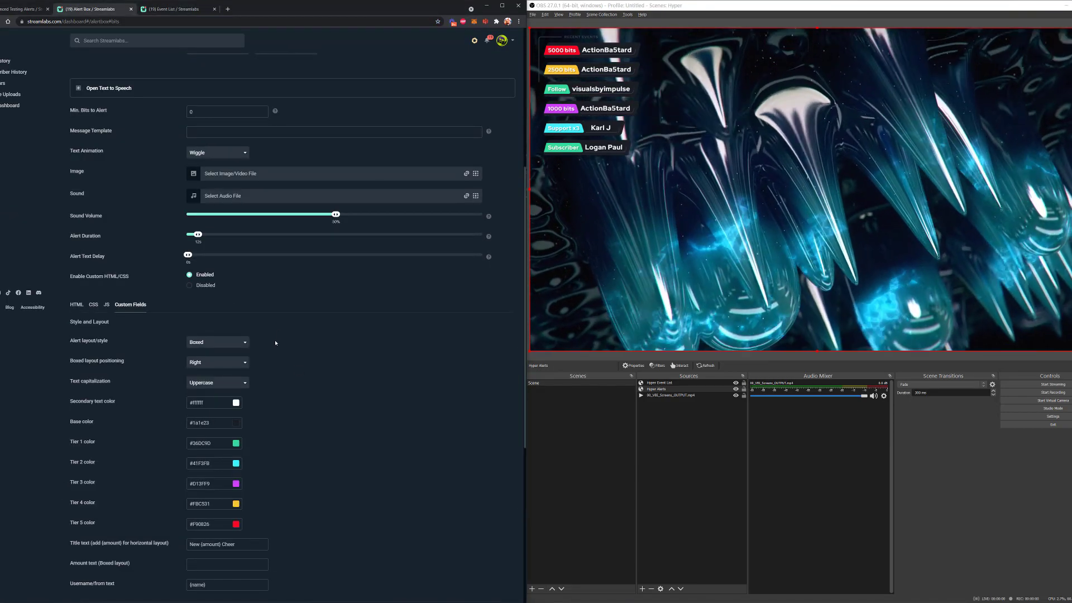
{"action": "scroll", "coordinate": [161, 409], "scroll_direction": "down", "scroll_amount": 5}
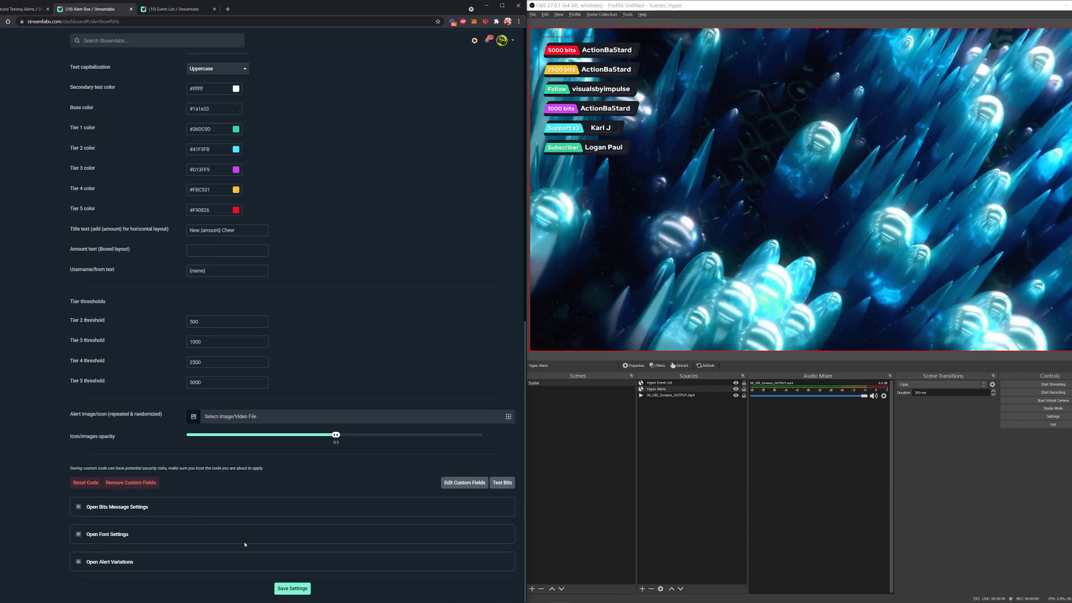
{"action": "left_click", "coordinate": [301, 589]}
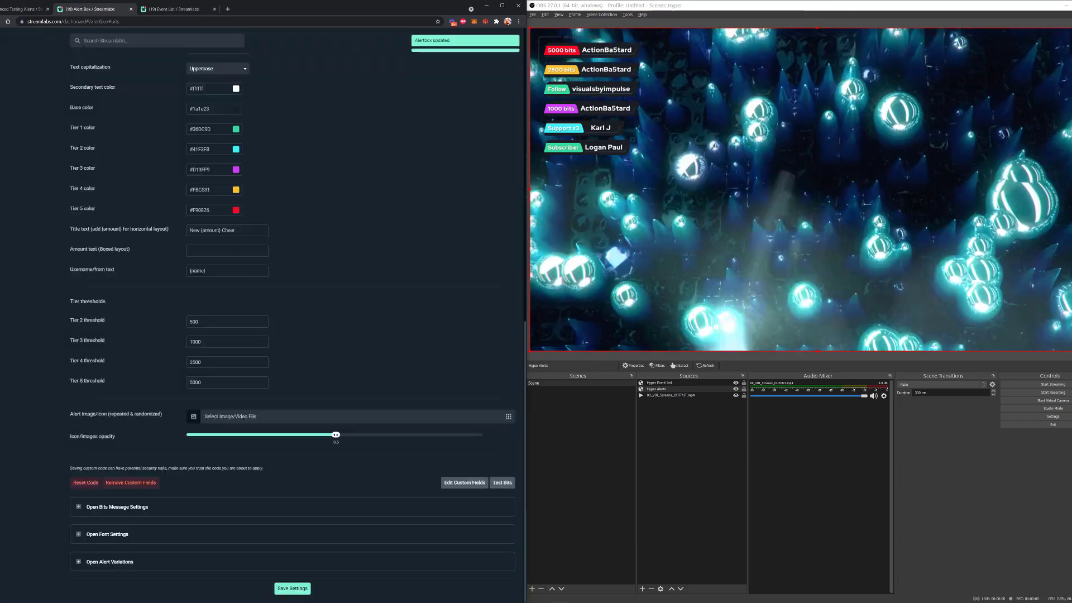
{"action": "left_click", "coordinate": [20, 8]}
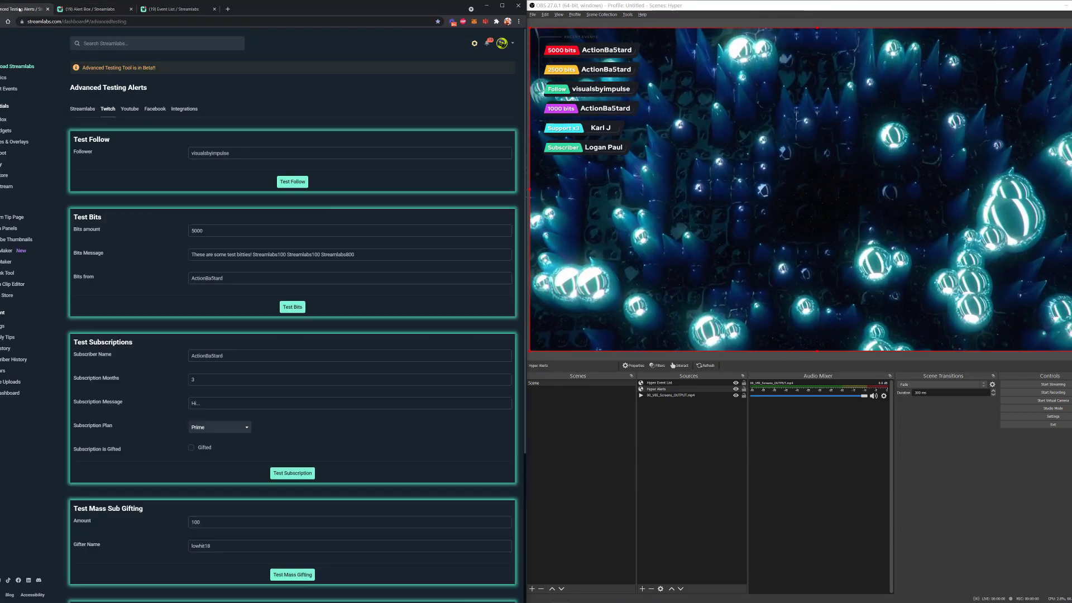
Send 5000-bit and 250-bit test cheers, then return to the Event List widget settings.
{"action": "left_click", "coordinate": [291, 307]}
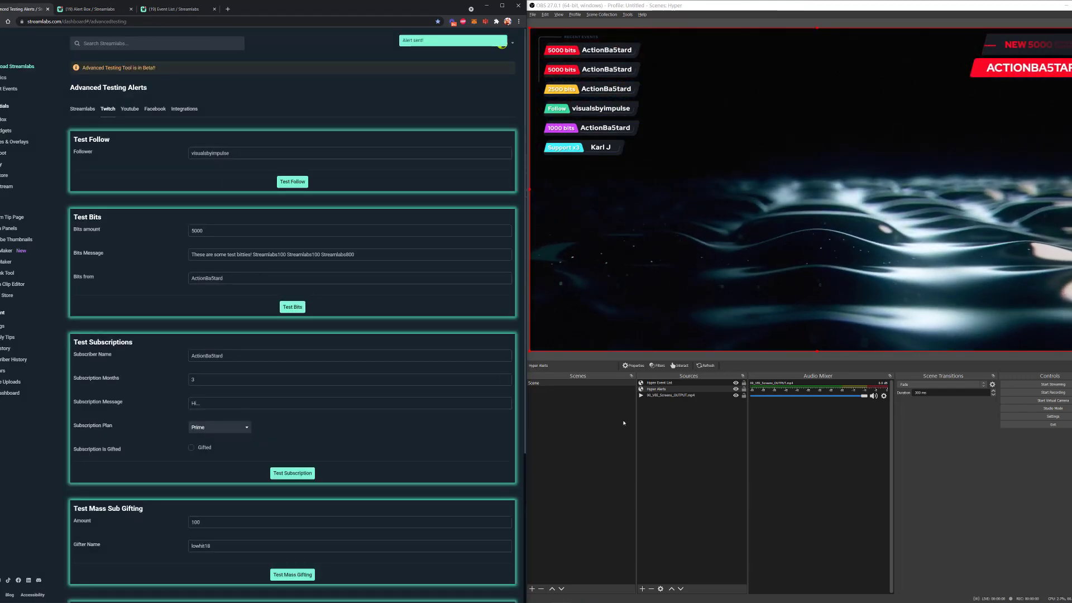
{"action": "left_click", "coordinate": [661, 411]}
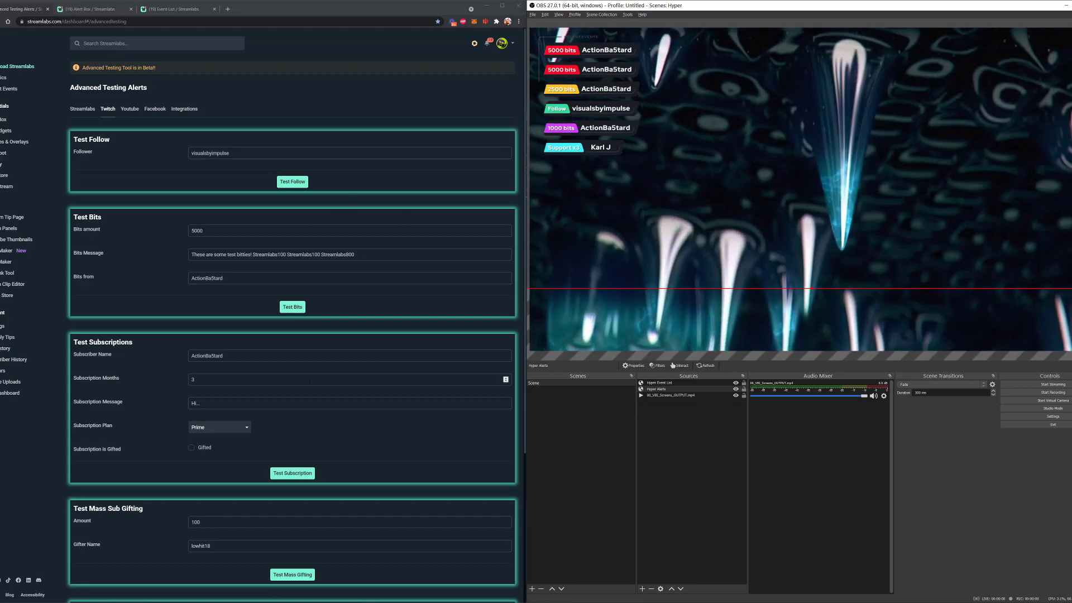
{"action": "left_click", "coordinate": [220, 231]}
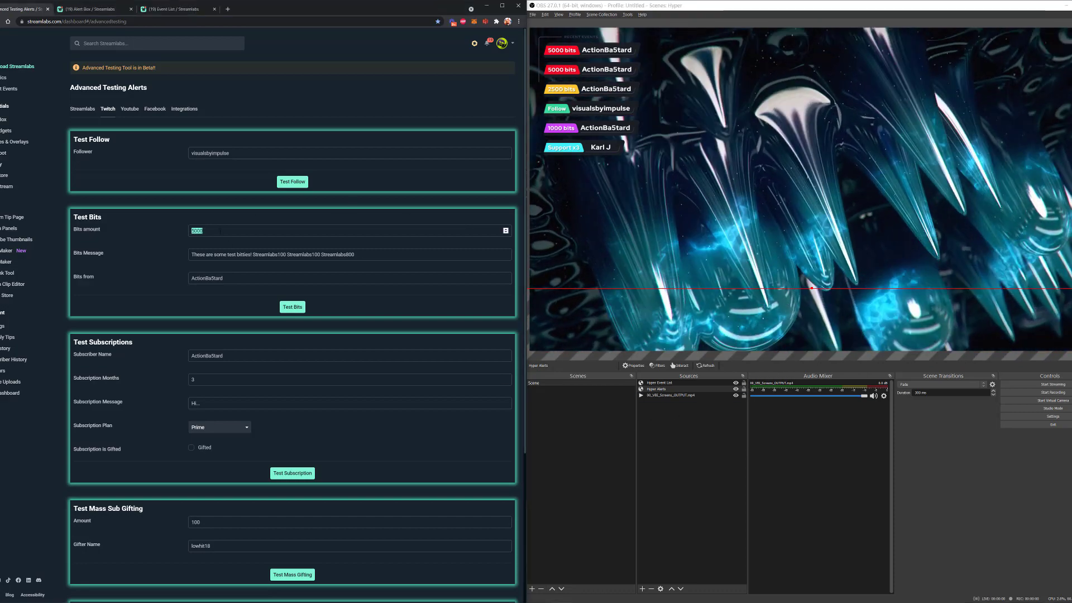
{"action": "left_click", "coordinate": [296, 307]}
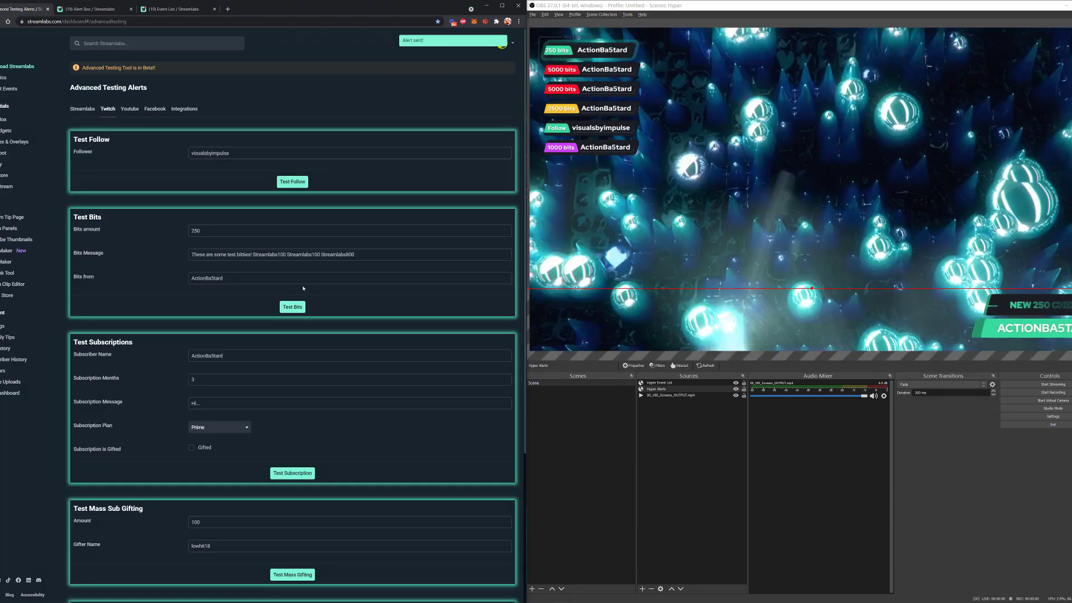
{"action": "left_click", "coordinate": [723, 418]}
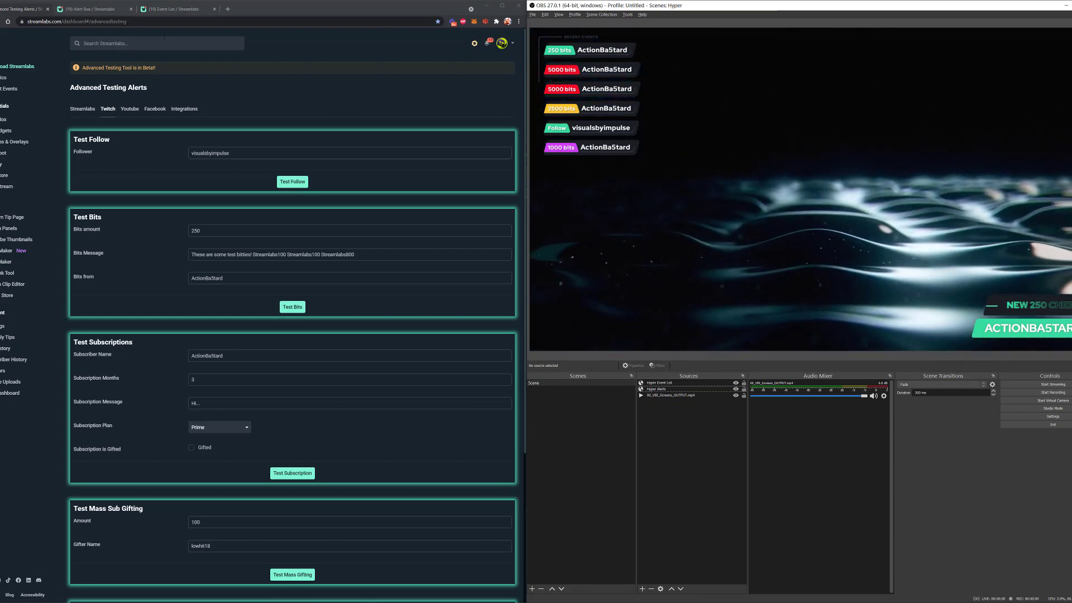
{"action": "left_click", "coordinate": [174, 9]}
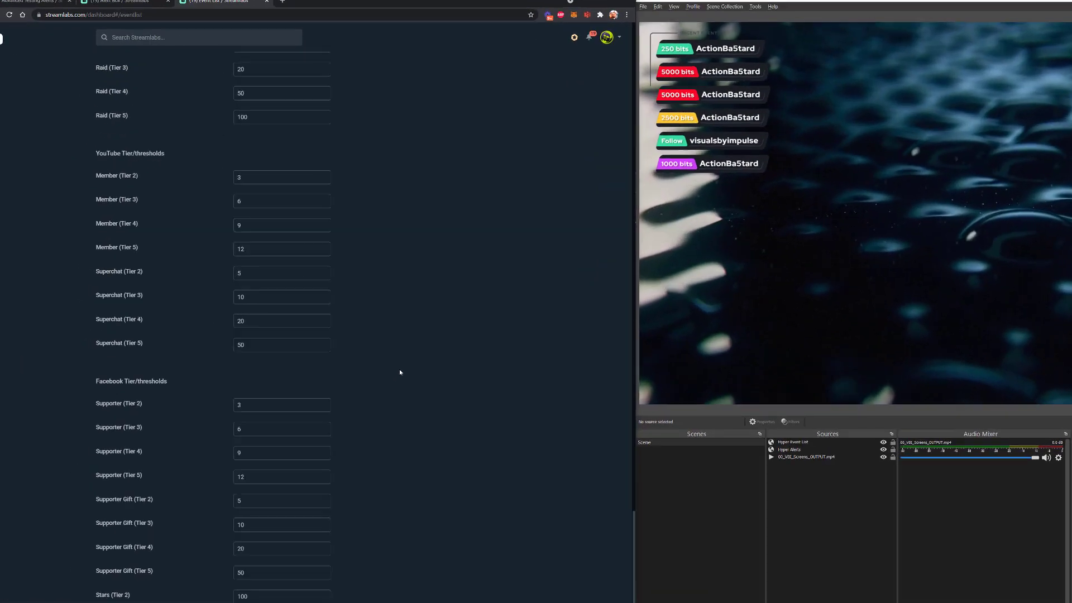
{"action": "scroll", "coordinate": [400, 370], "scroll_direction": "up", "scroll_amount": 20}
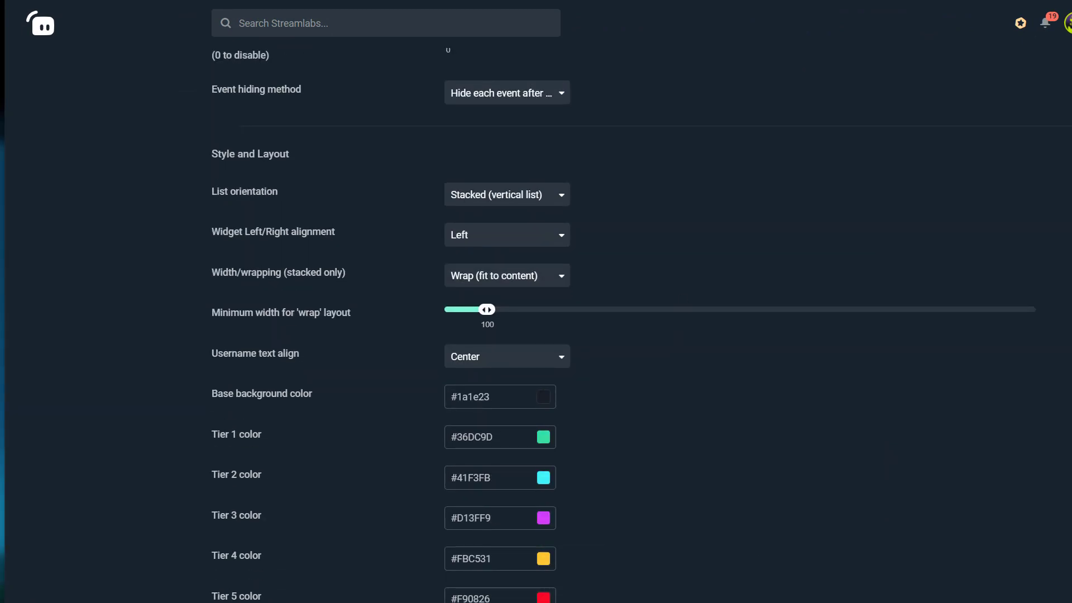
{"action": "scroll", "coordinate": [748, 578], "scroll_direction": "down", "scroll_amount": 4}
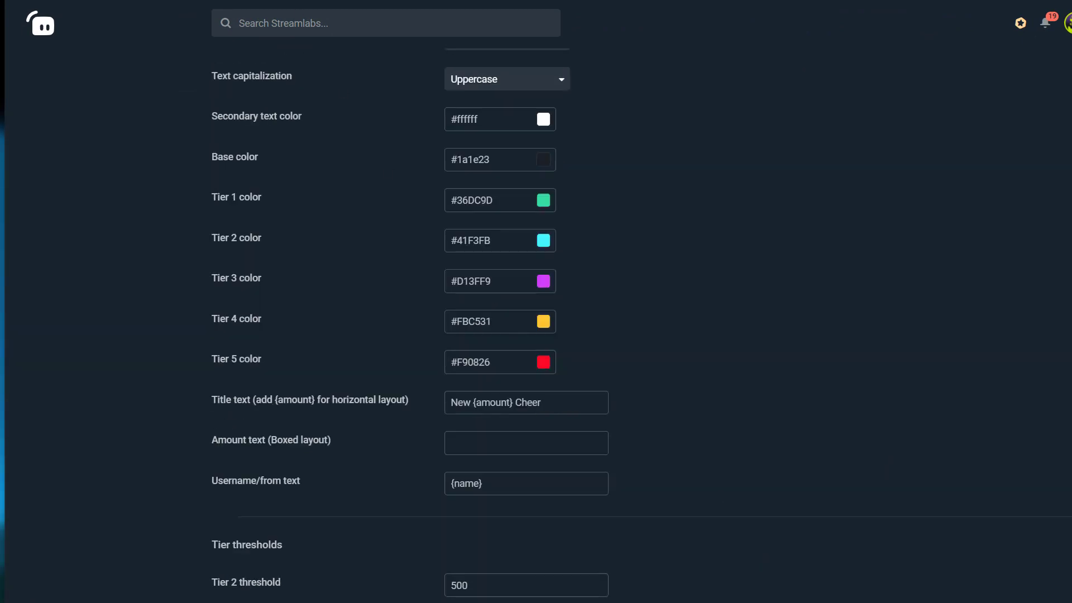
{"action": "scroll", "coordinate": [637, 335], "scroll_direction": "up", "scroll_amount": 7}
{"action": "scroll", "coordinate": [371, 488], "scroll_direction": "down", "scroll_amount": 4}
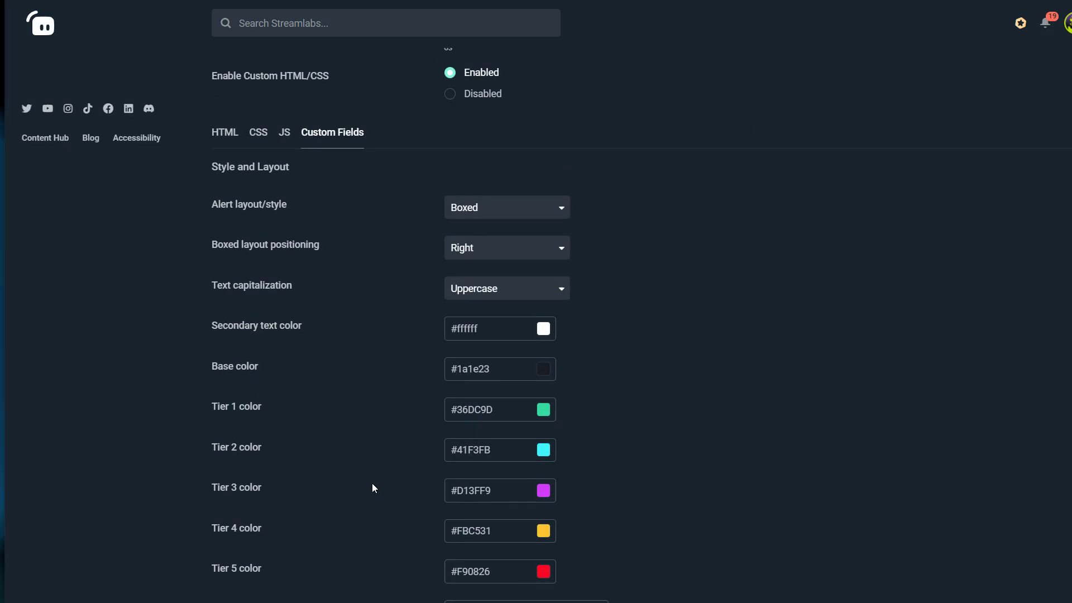
{"action": "scroll", "coordinate": [366, 471], "scroll_direction": "up", "scroll_amount": 11}
{"action": "scroll", "coordinate": [313, 419], "scroll_direction": "up", "scroll_amount": 6}
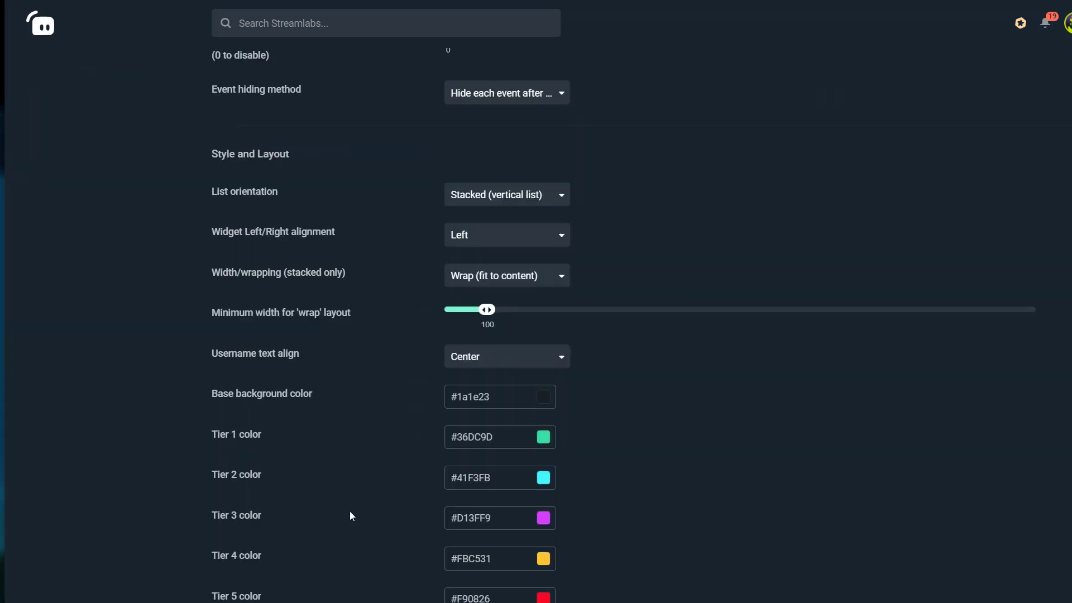
{"action": "scroll", "coordinate": [351, 515], "scroll_direction": "down", "scroll_amount": 10}
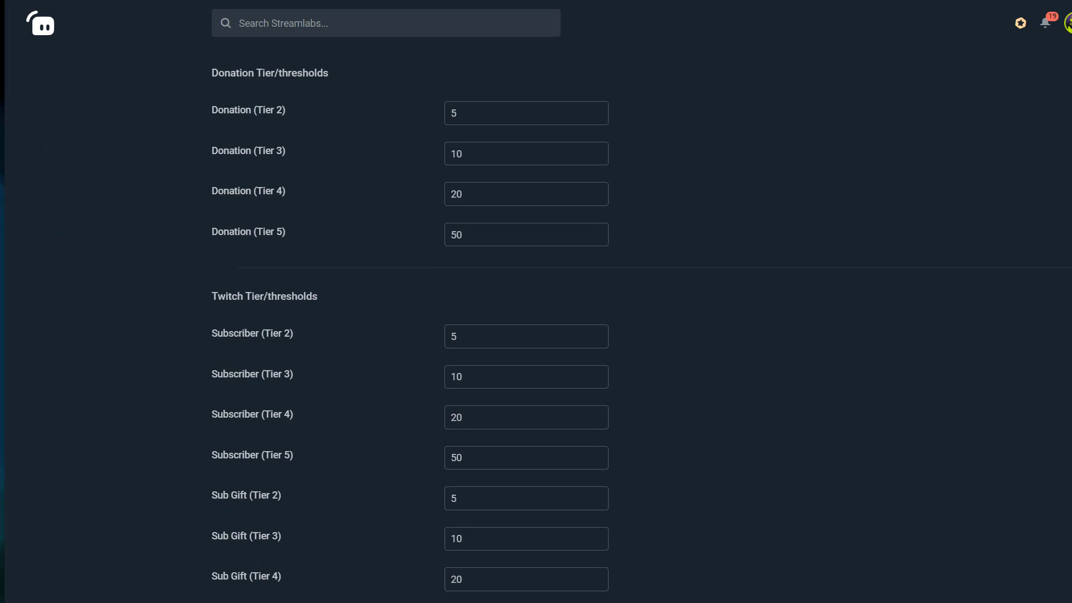
{"action": "scroll", "coordinate": [357, 174], "scroll_direction": "down", "scroll_amount": 4}
{"action": "scroll", "coordinate": [357, 174], "scroll_direction": "up", "scroll_amount": 1}
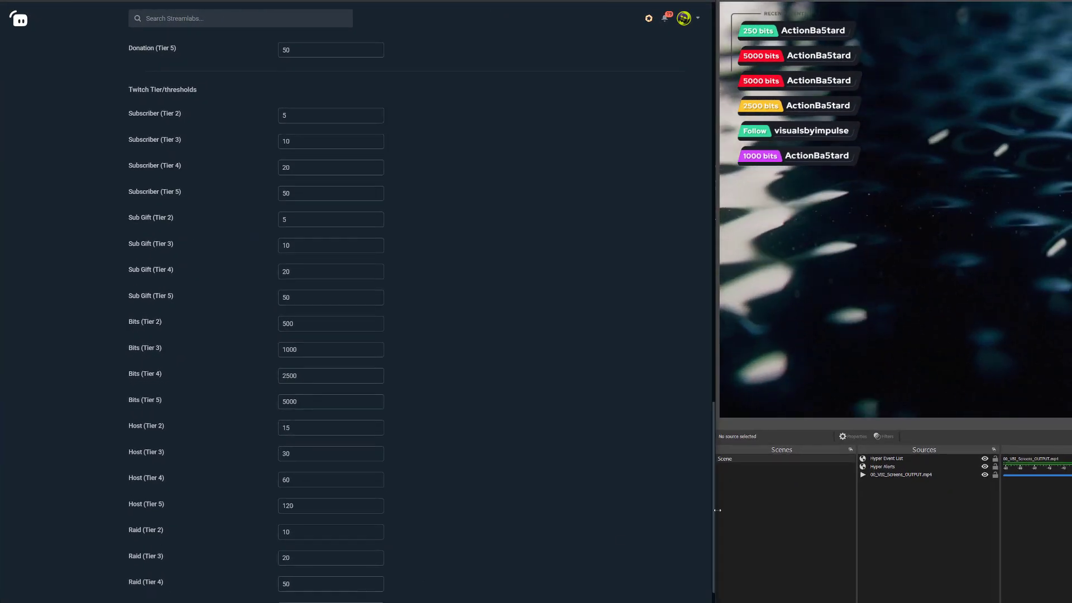
{"action": "left_click_drag", "start_coordinate": [725, 526], "coordinate": [724, 578]}
{"action": "scroll", "coordinate": [712, 568], "scroll_direction": "down", "scroll_amount": 7}
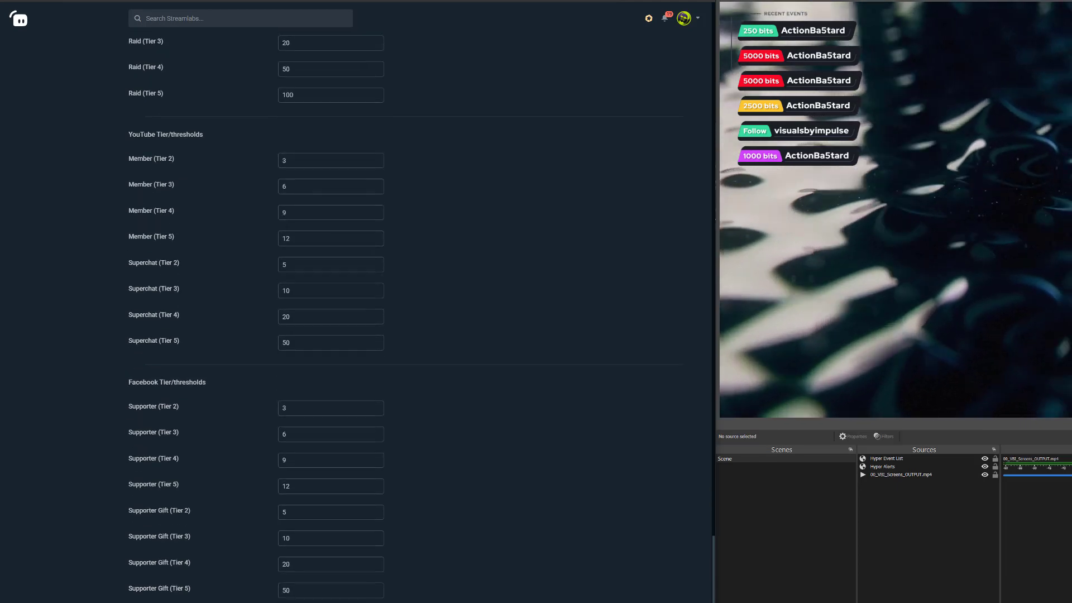
{"action": "scroll", "coordinate": [680, 592], "scroll_direction": "up", "scroll_amount": 5}
{"action": "scroll", "coordinate": [680, 592], "scroll_direction": "up", "scroll_amount": 20}
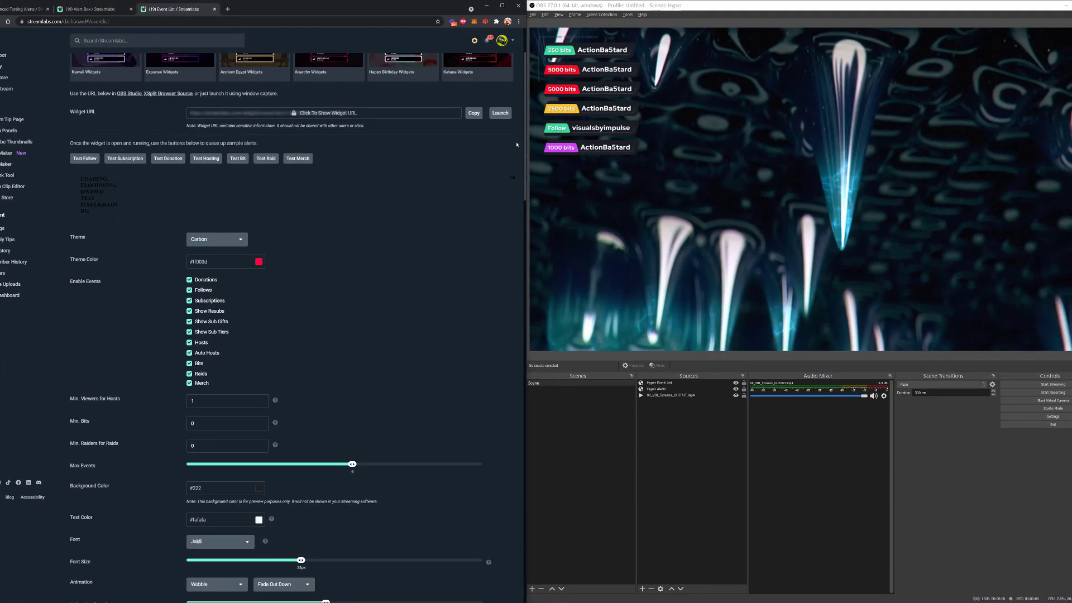
Under Custom Fields, choose Horizontal list orientation with Left alignment and save the Event List widget.
{"action": "scroll", "coordinate": [272, 206], "scroll_direction": "down", "scroll_amount": 15}
{"action": "left_click", "coordinate": [241, 203]}
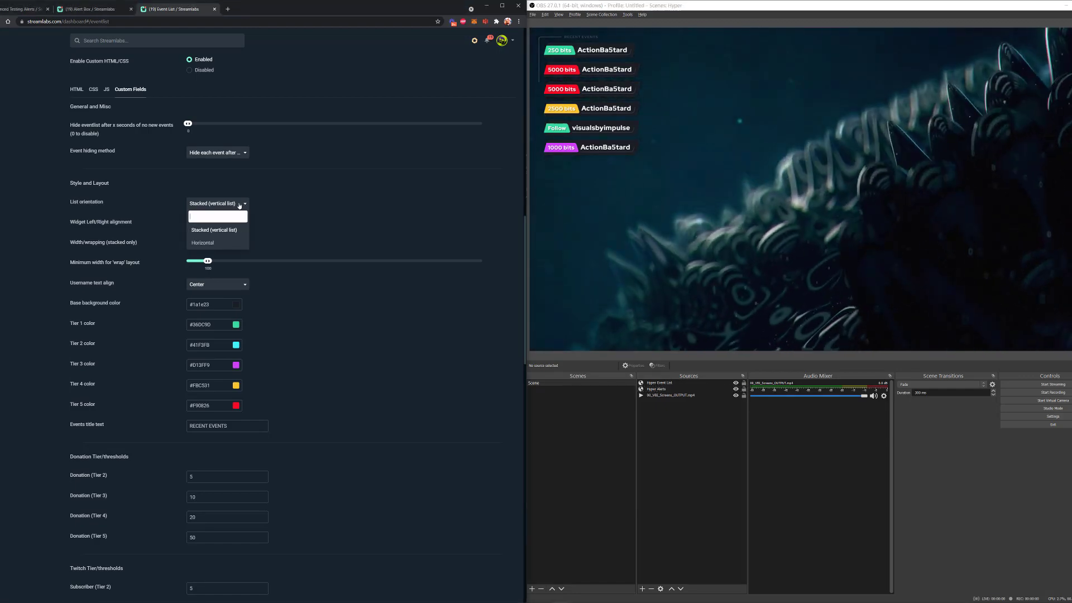
{"action": "left_click", "coordinate": [194, 244]}
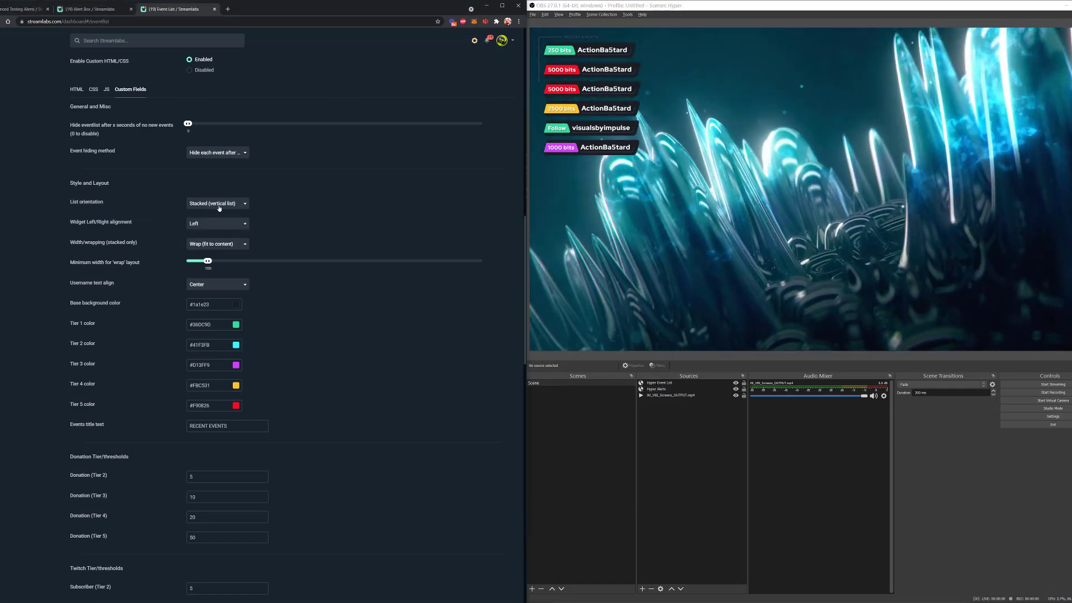
{"action": "left_click", "coordinate": [218, 203]}
{"action": "left_click", "coordinate": [206, 243]}
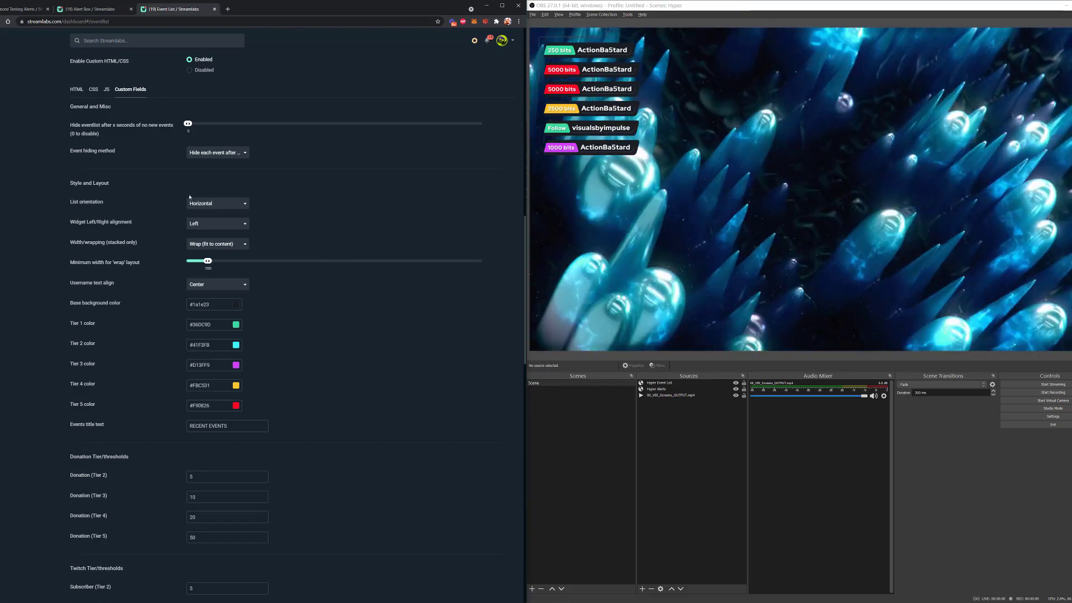
{"action": "left_click", "coordinate": [195, 223]}
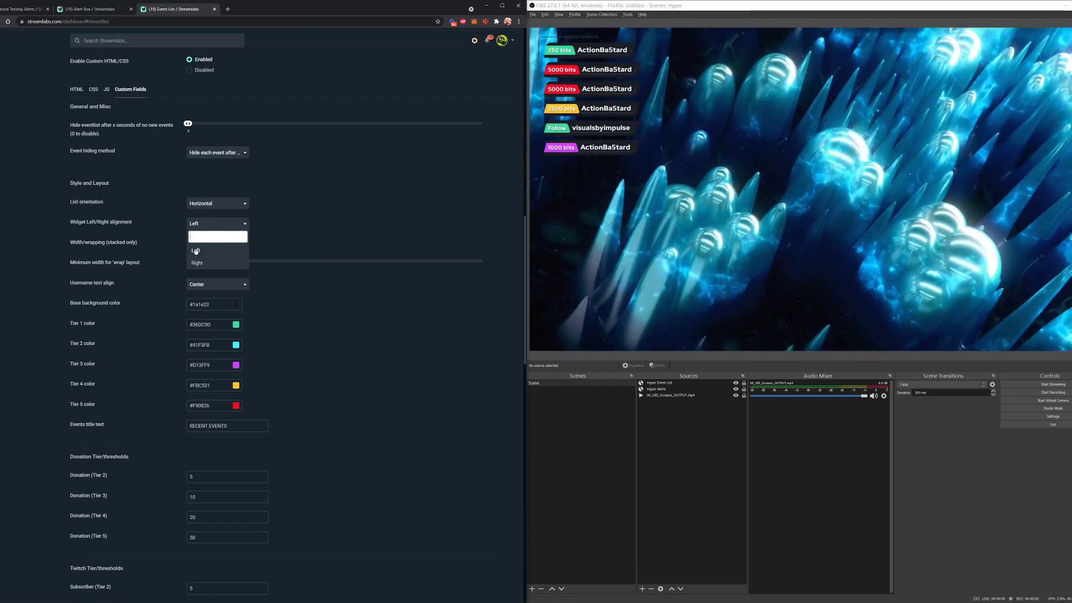
{"action": "left_click", "coordinate": [147, 225]}
{"action": "scroll", "coordinate": [389, 233], "scroll_direction": "down", "scroll_amount": 15}
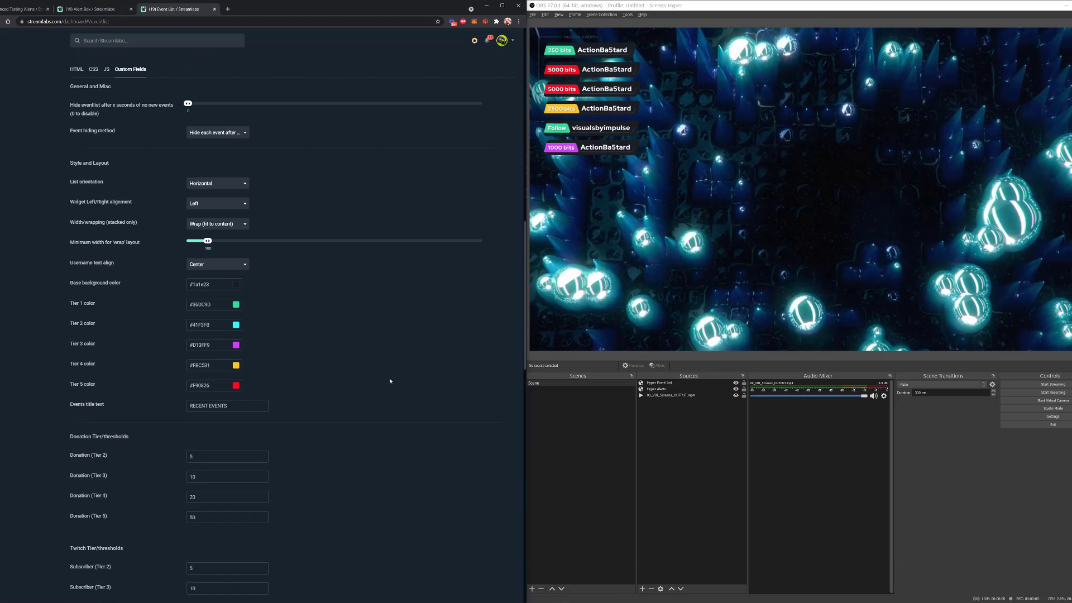
{"action": "left_click", "coordinate": [306, 587]}
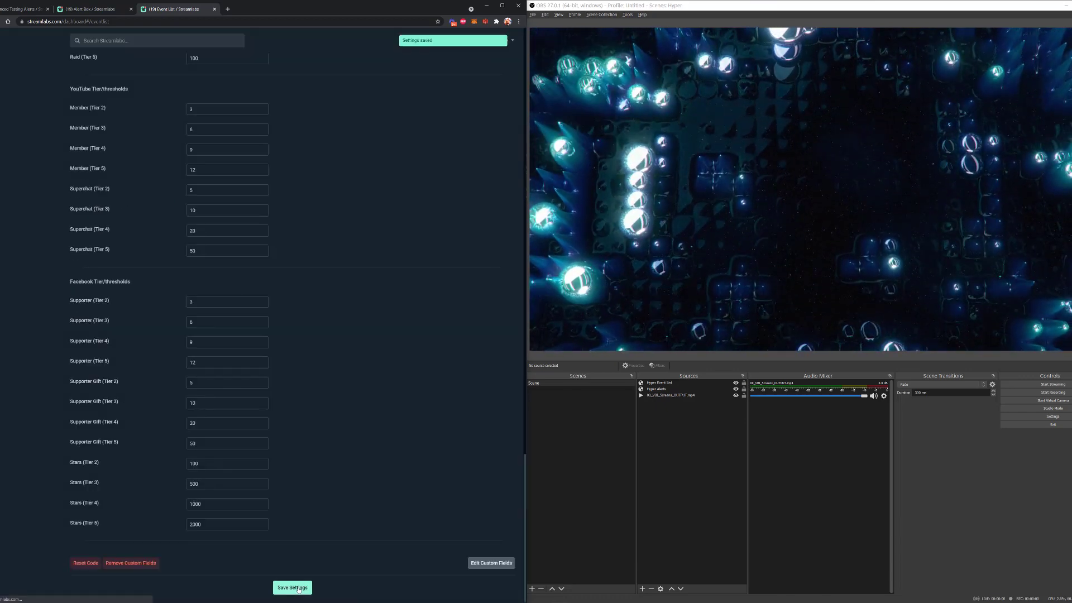
{"action": "left_click", "coordinate": [299, 588]}
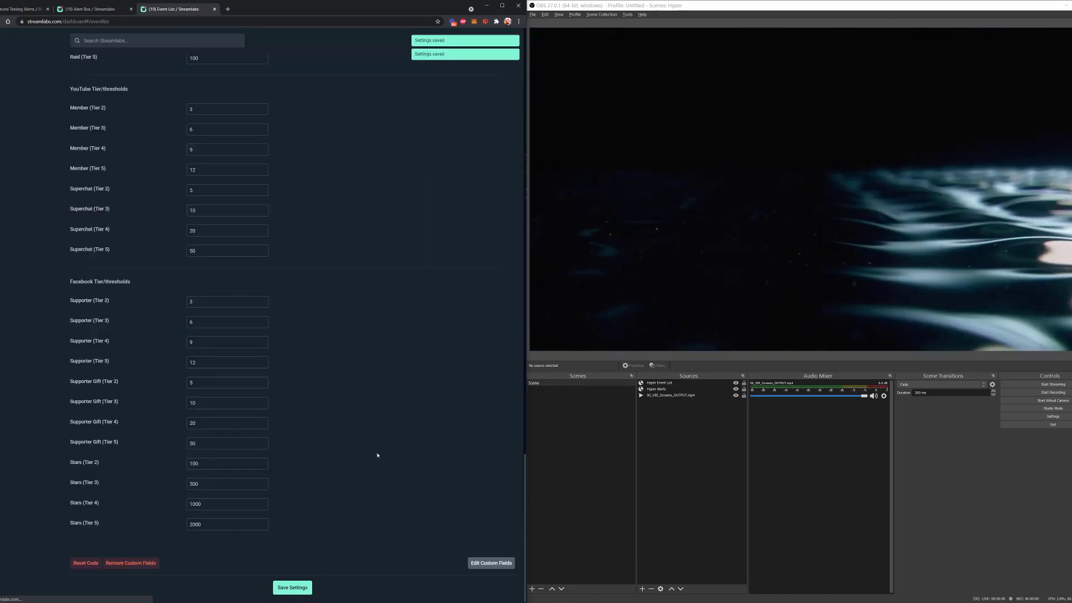